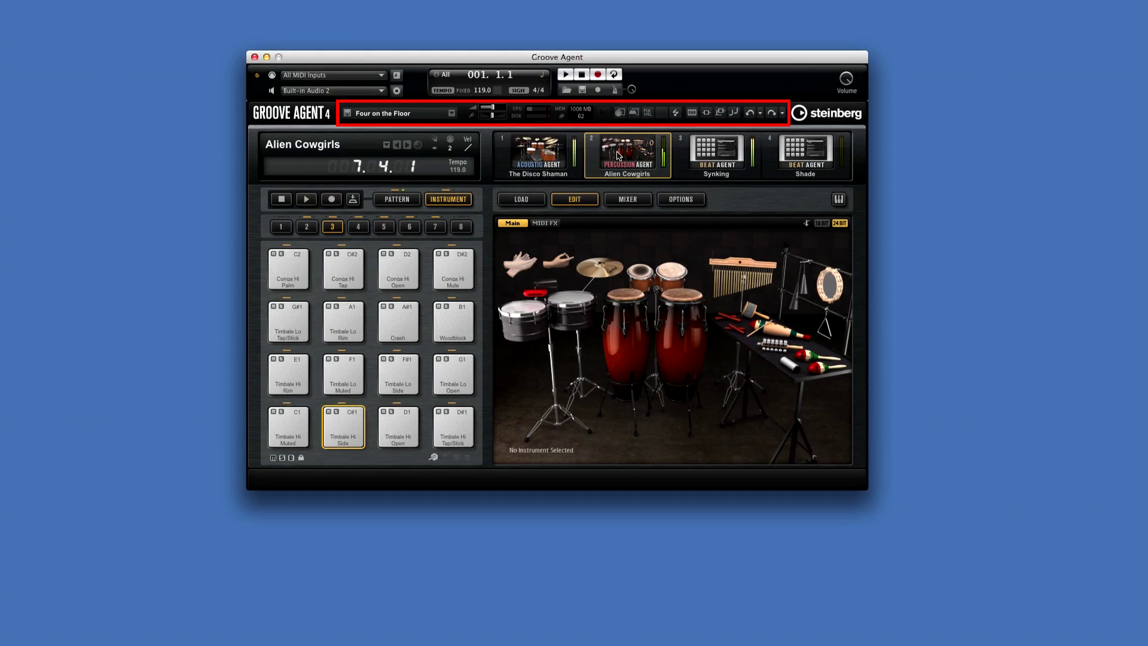
Select The Disco Shaman kit, look through its Load, Mixer and Options pages, and return to Edit.
{"action": "left_click", "coordinate": [711, 164]}
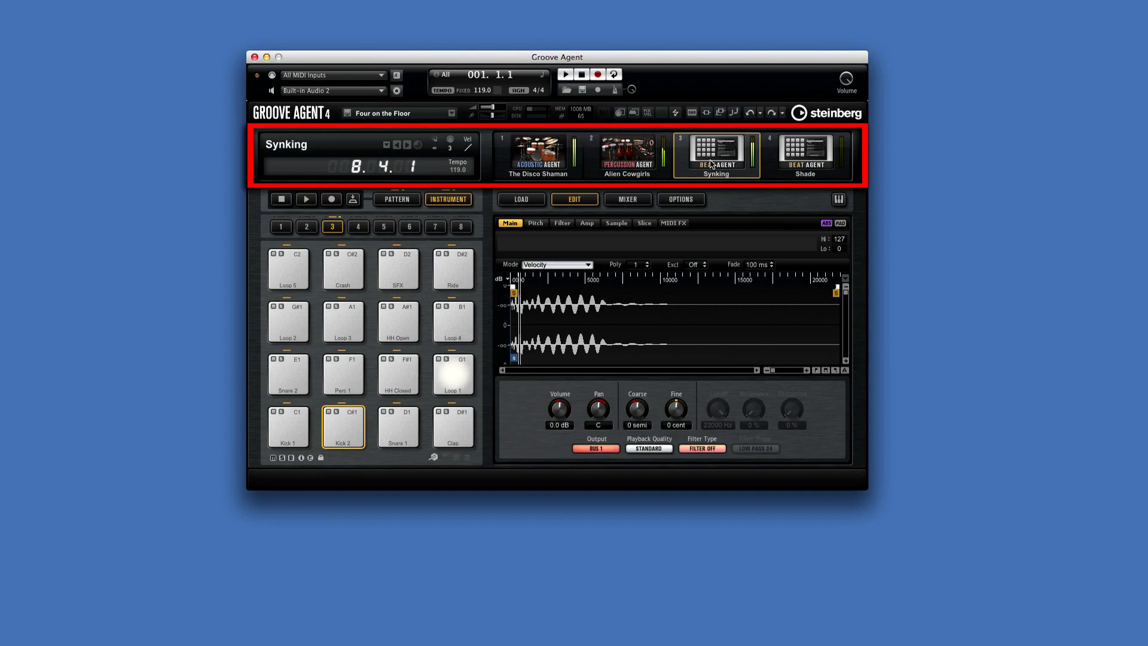
{"action": "left_click", "coordinate": [539, 161]}
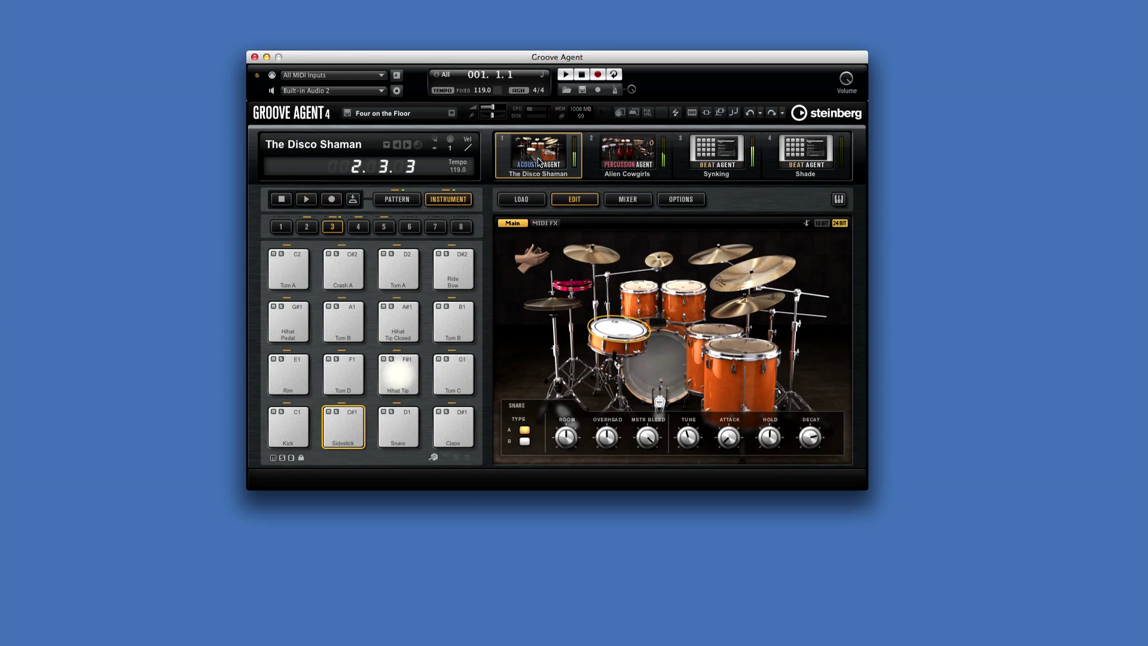
{"action": "left_click", "coordinate": [522, 200]}
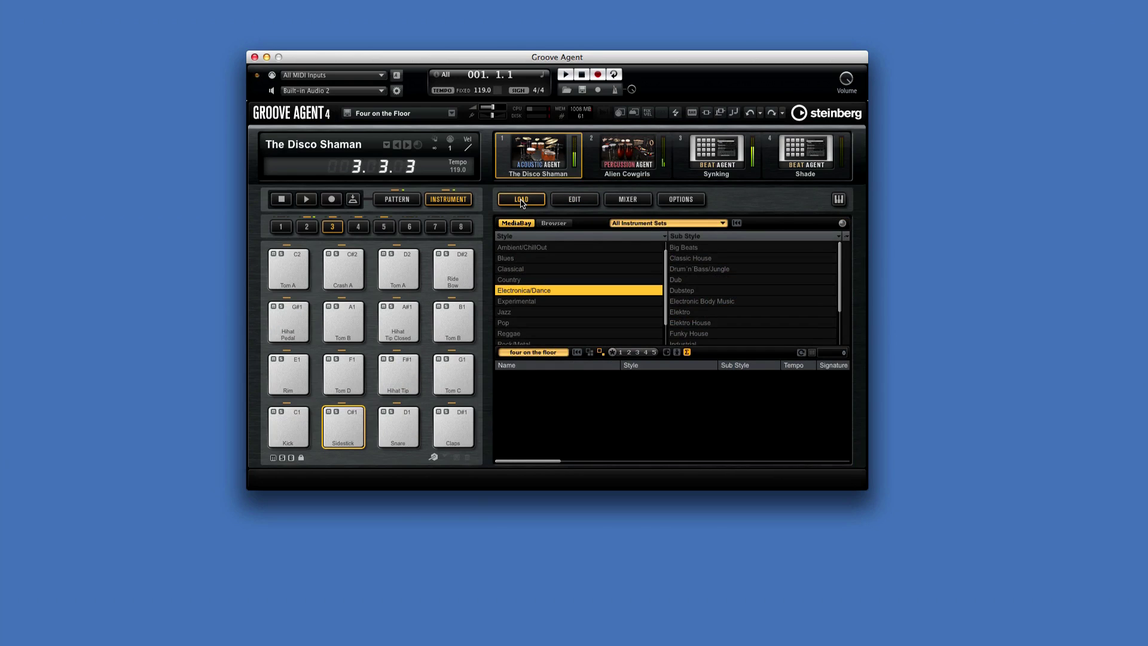
{"action": "left_click", "coordinate": [594, 201]}
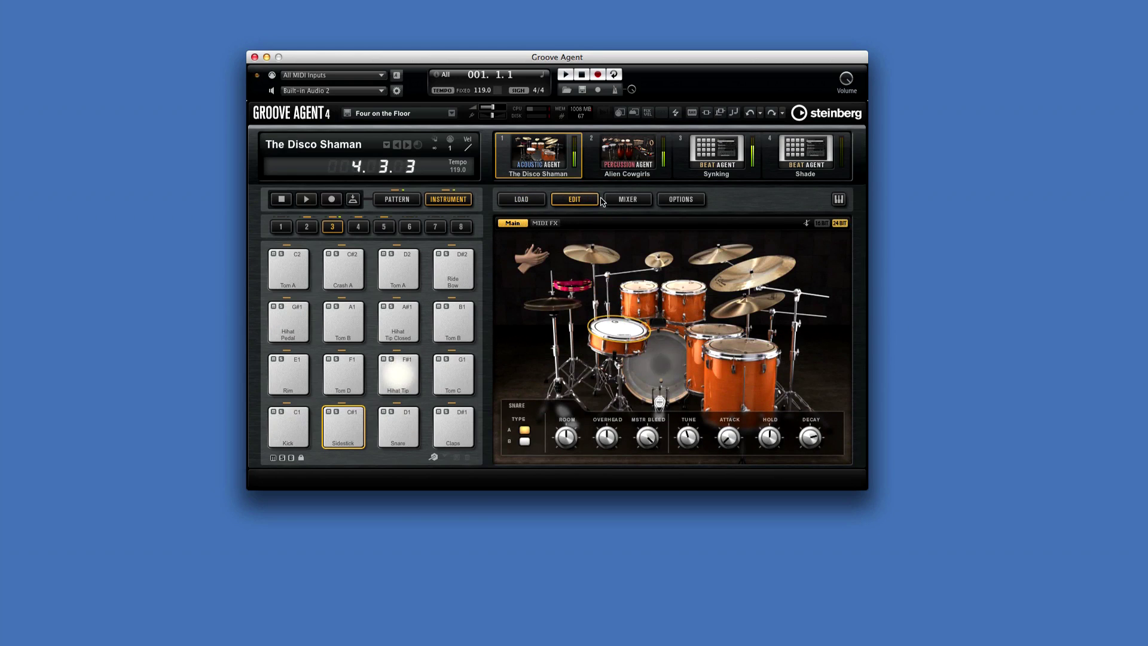
{"action": "left_click", "coordinate": [612, 200]}
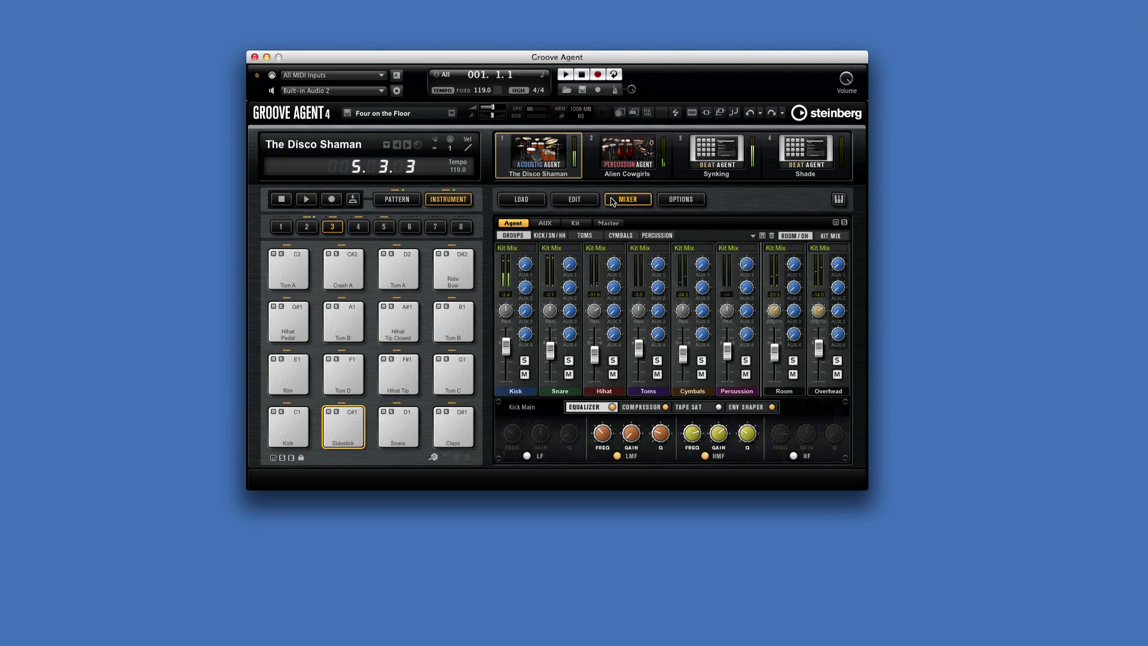
{"action": "left_click", "coordinate": [662, 201]}
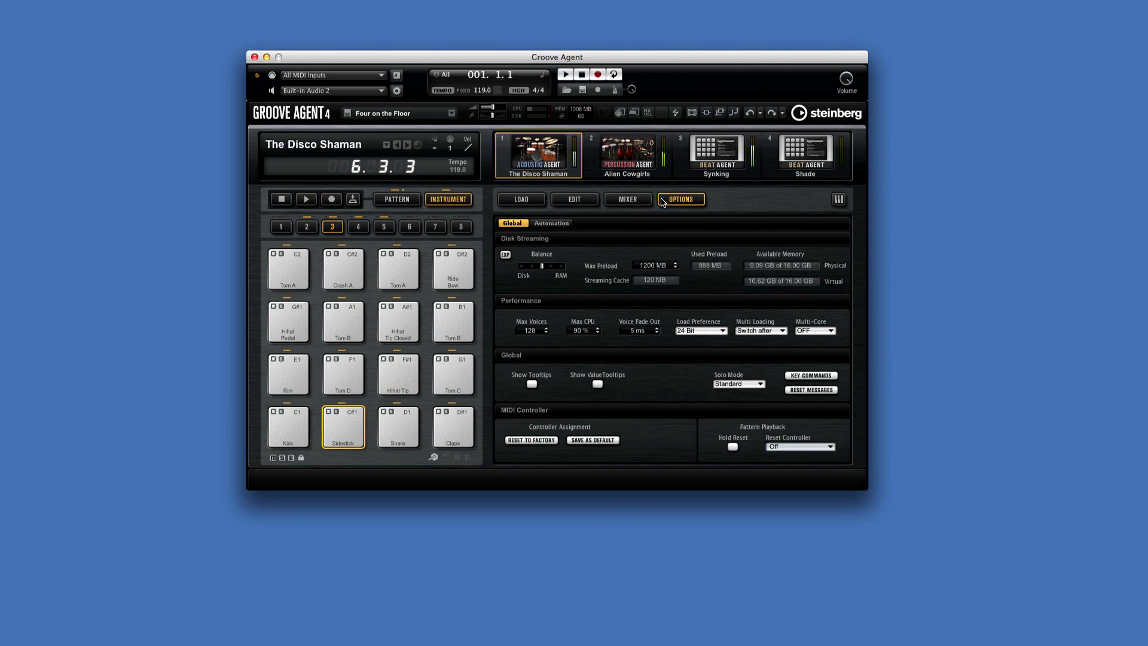
{"action": "left_click", "coordinate": [574, 199]}
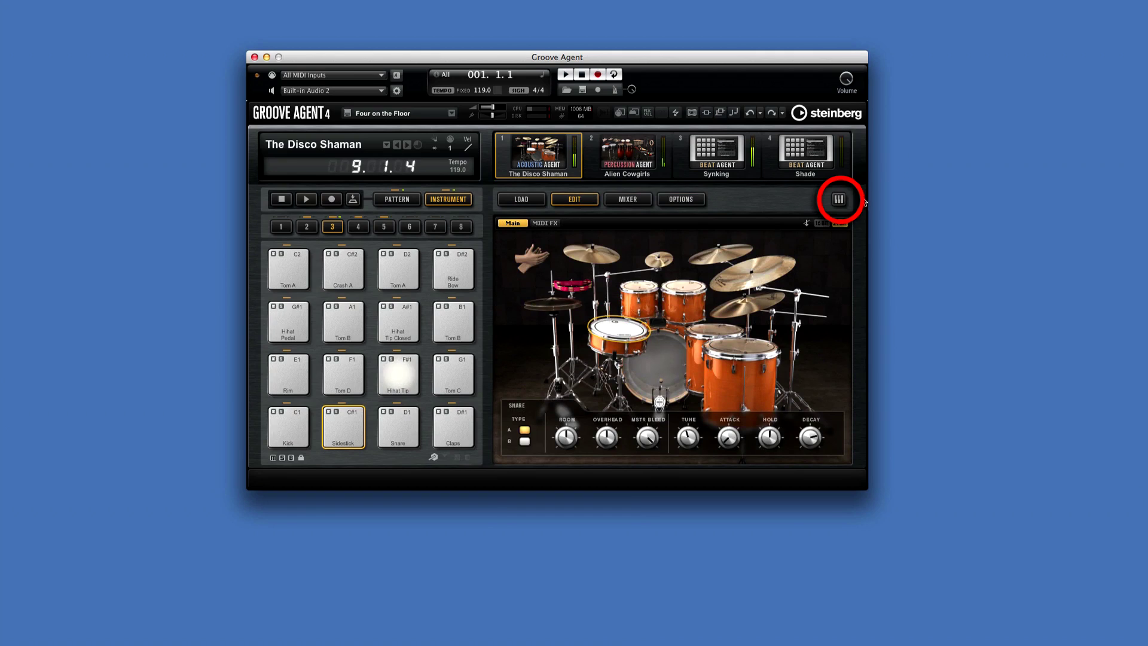
Show the colour-coded playing keyboard, then switch to Alien Cowgirls and on to the Synking kit.
{"action": "left_click", "coordinate": [840, 200]}
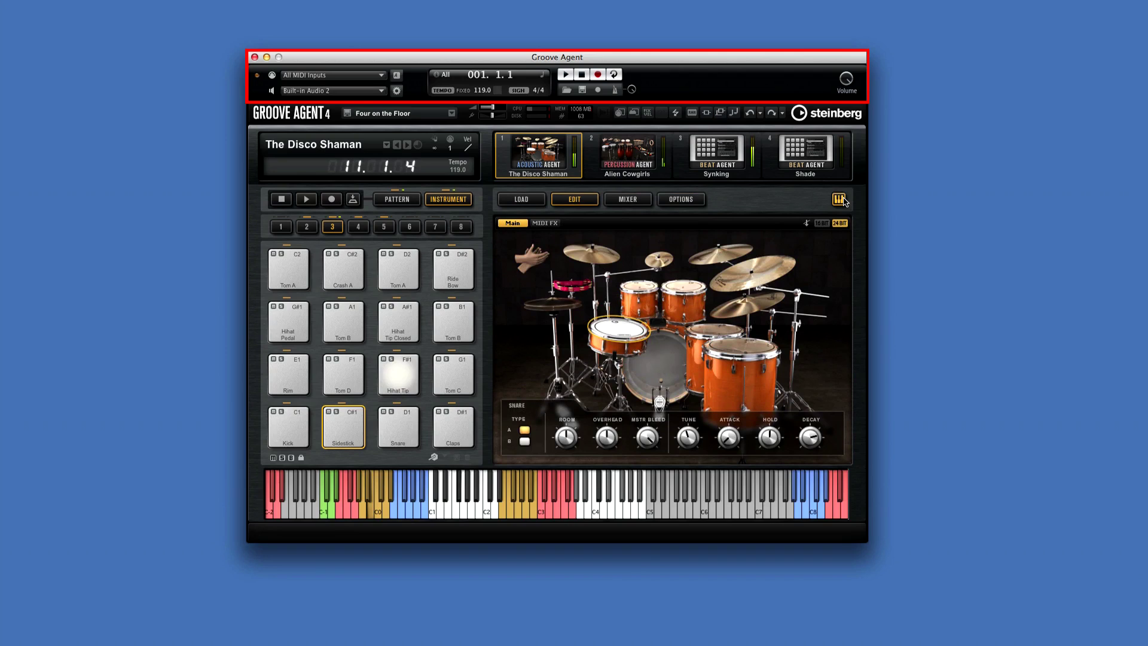
{"action": "left_click", "coordinate": [649, 164]}
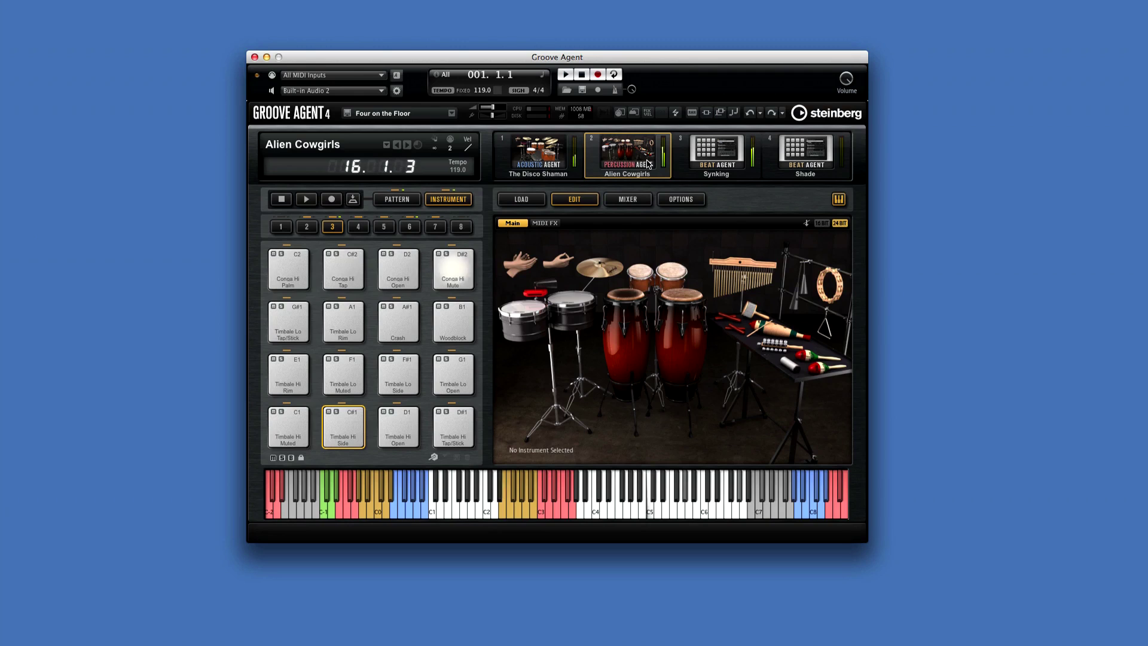
{"action": "left_click", "coordinate": [723, 163]}
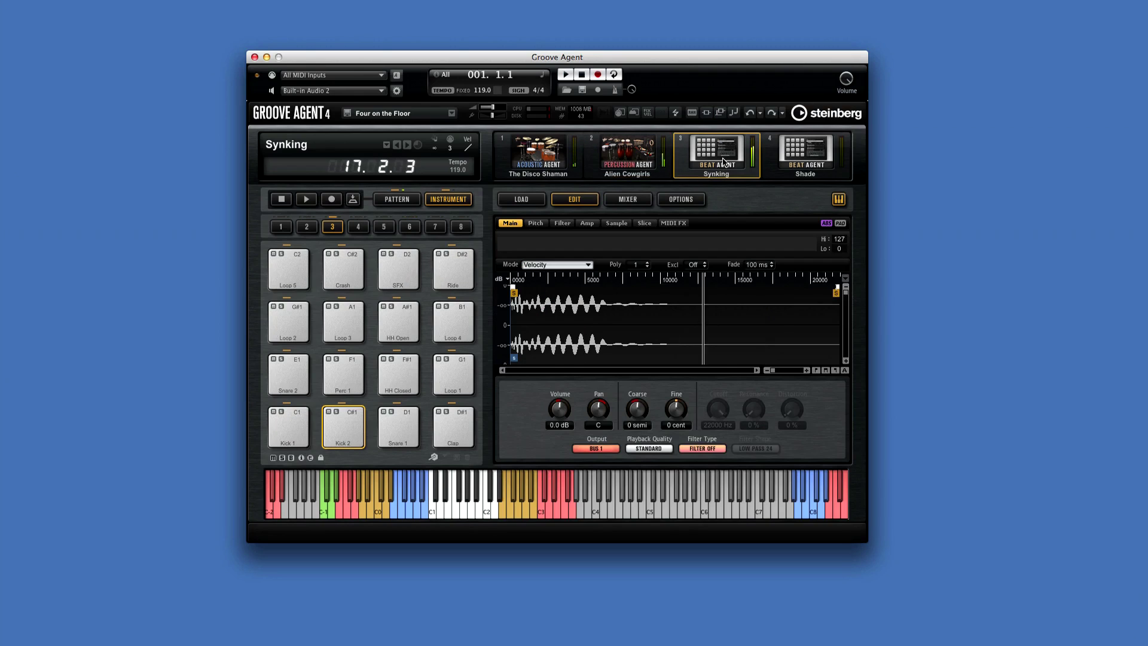
Check the filter page, visit The Disco Shaman and Alien Cowgirls' crash cymbal, then select Synking.
{"action": "left_click", "coordinate": [555, 224]}
{"action": "left_click", "coordinate": [538, 157]}
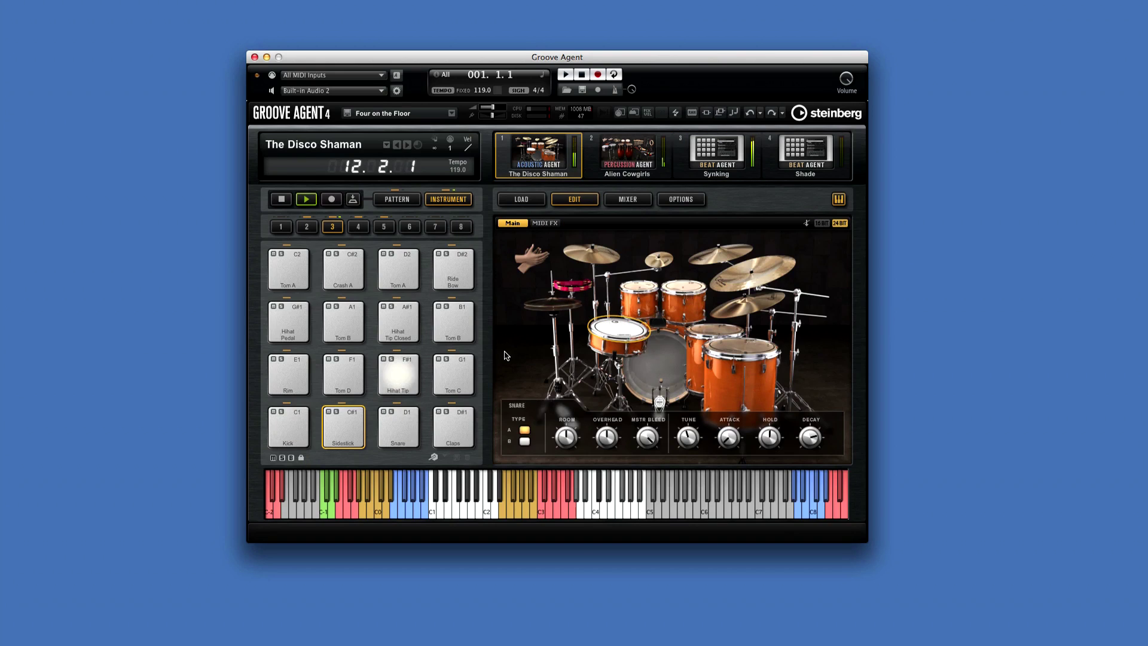
{"action": "left_click", "coordinate": [625, 170]}
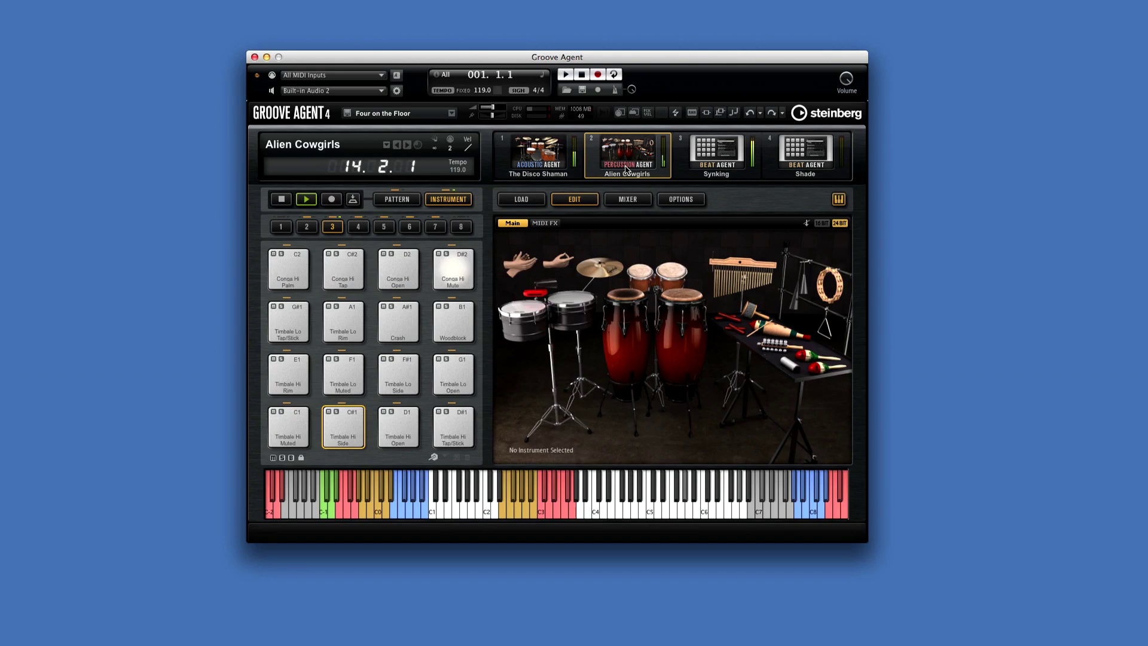
{"action": "left_click", "coordinate": [607, 266]}
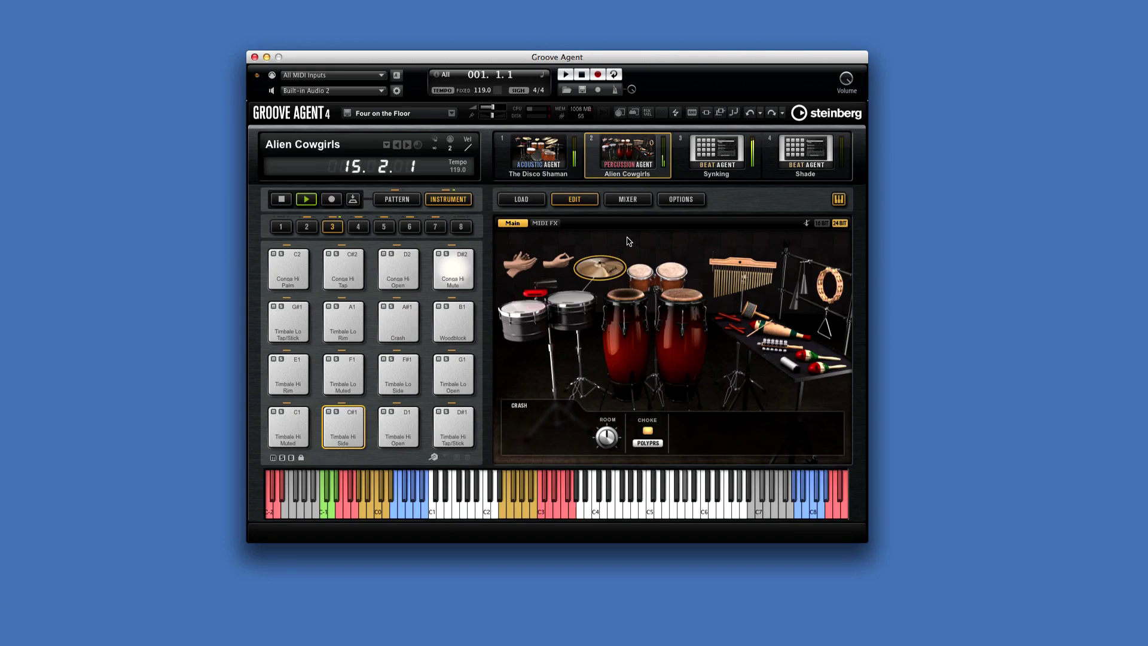
{"action": "left_click", "coordinate": [716, 157]}
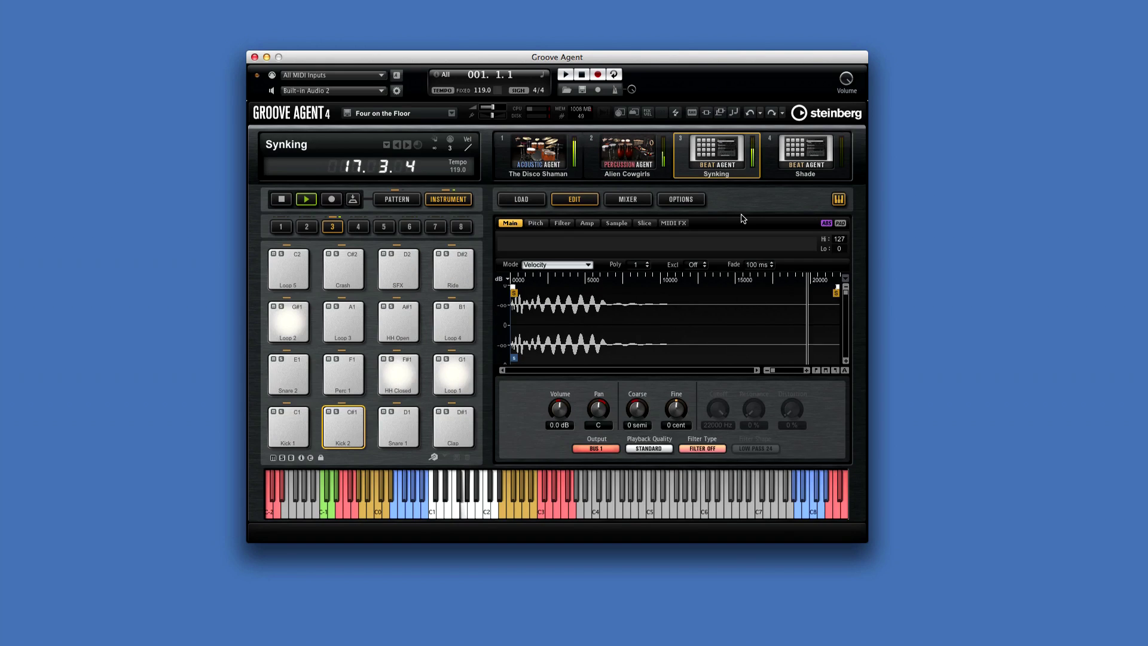
Step through the Kick 2 pad's Pitch, Amp, Sample and Slice pages, ending on Pitch.
{"action": "left_click", "coordinate": [545, 223]}
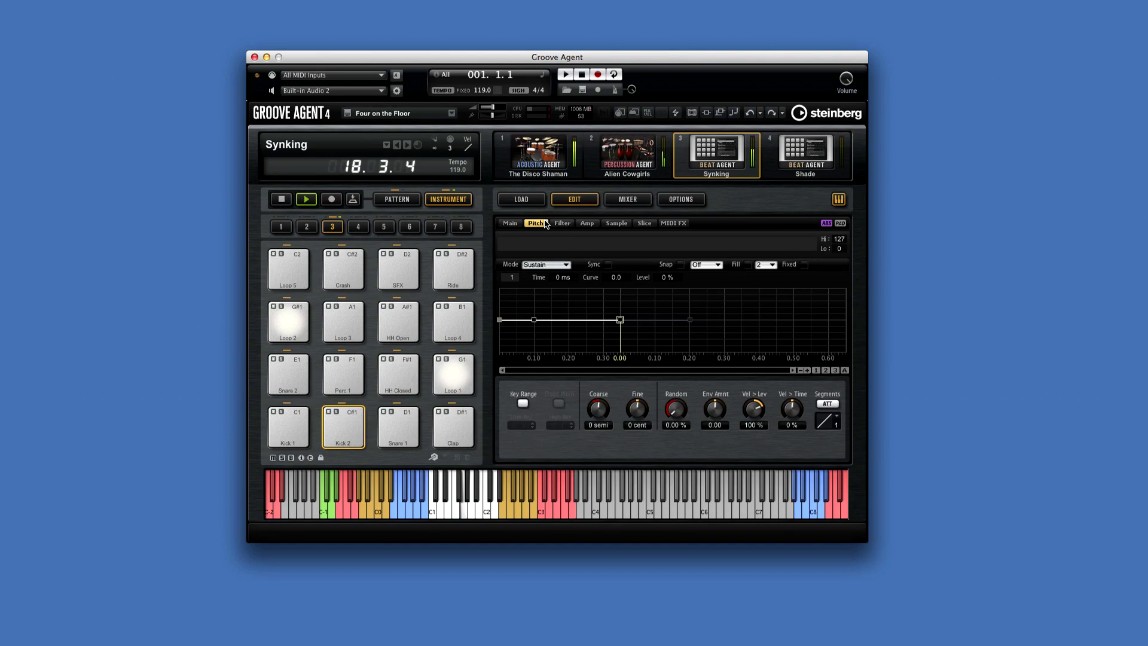
{"action": "left_click", "coordinate": [586, 224]}
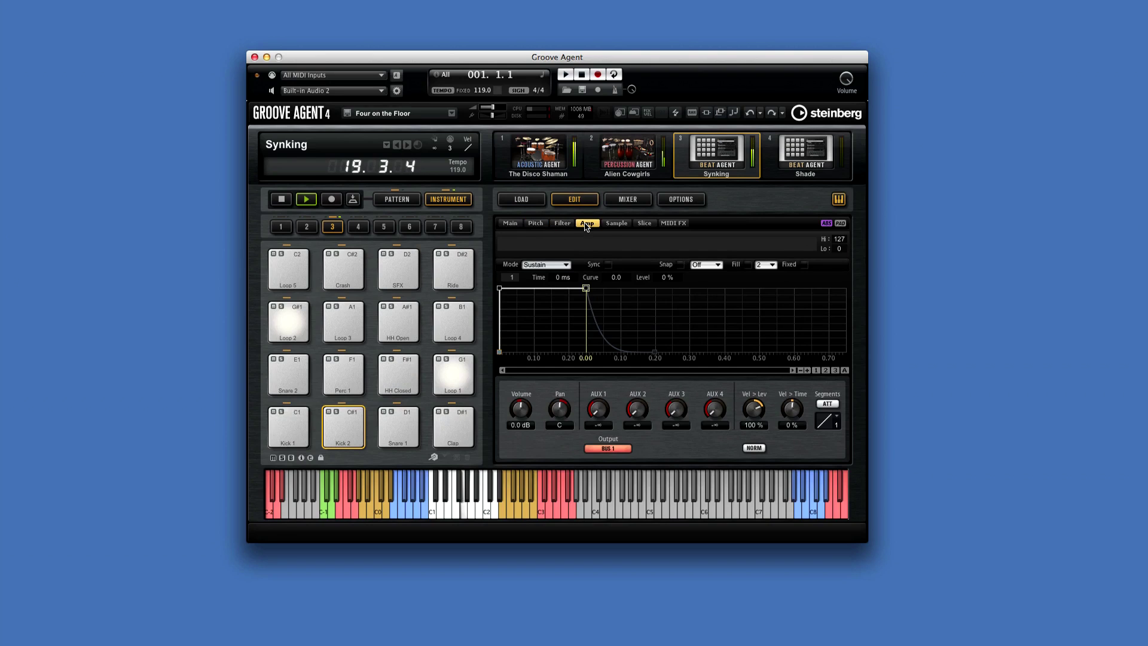
{"action": "left_click", "coordinate": [616, 224]}
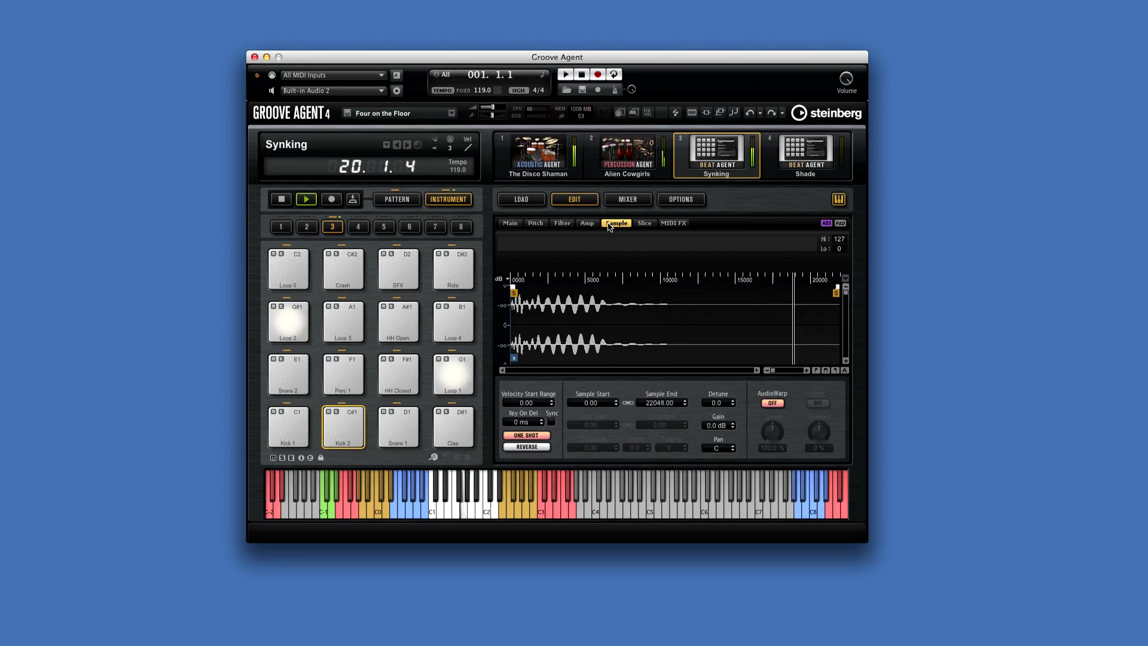
{"action": "left_click", "coordinate": [645, 224]}
{"action": "left_click", "coordinate": [536, 223]}
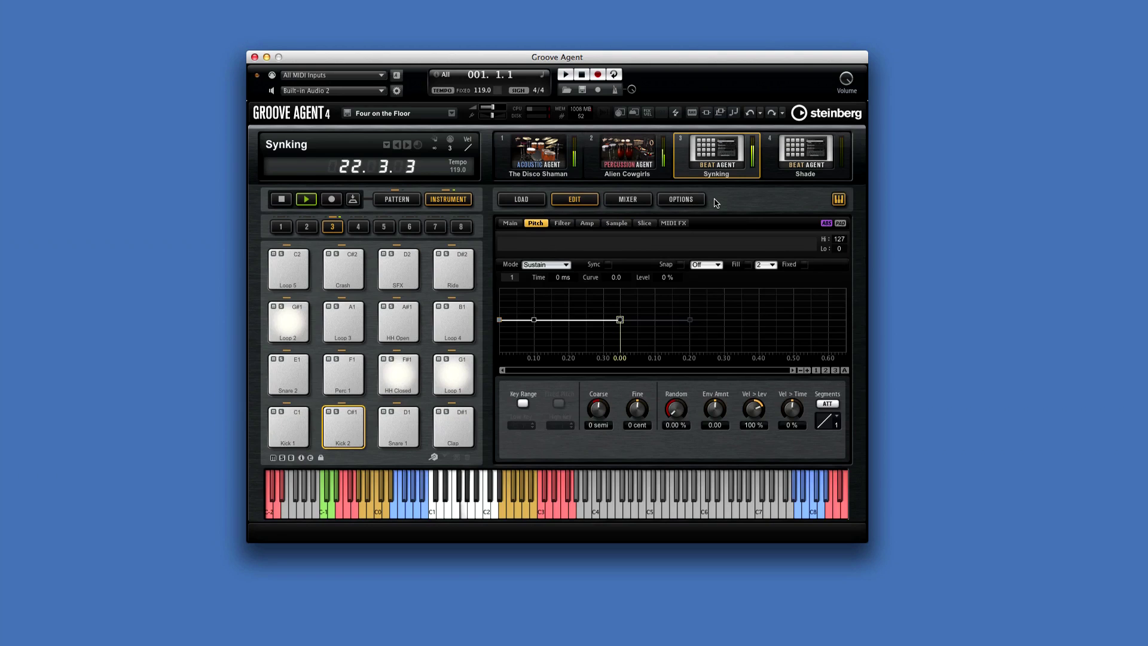
Load the Dreadlocks kit into slot 3 in place of Synking, then show its Pattern page.
{"action": "right_click", "coordinate": [696, 160]}
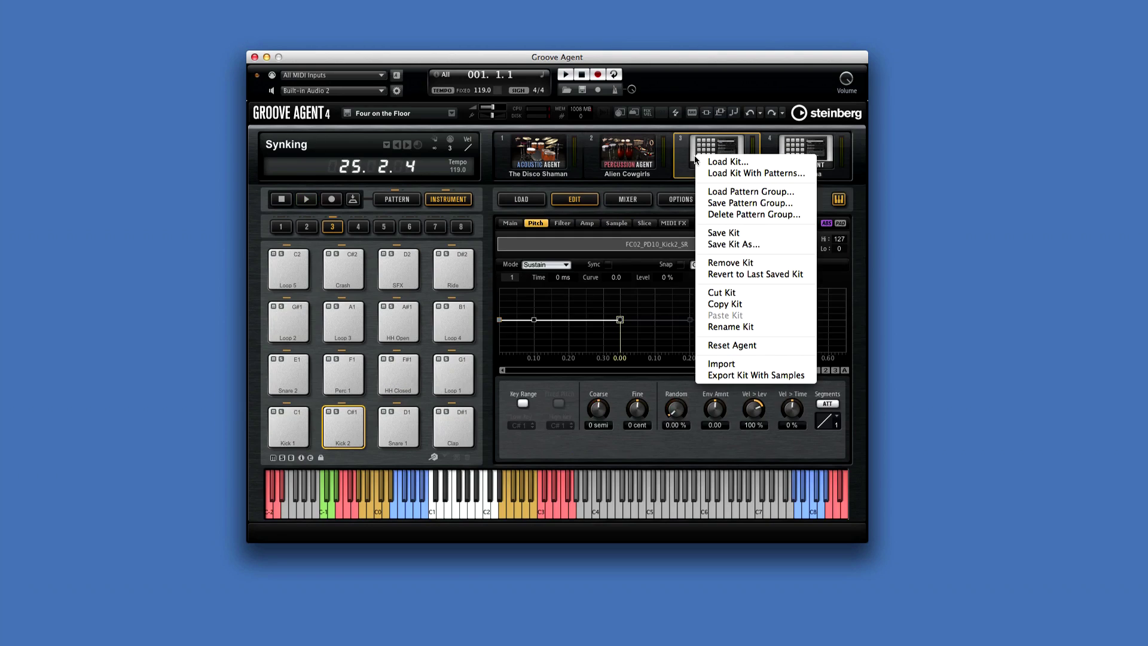
{"action": "left_click", "coordinate": [701, 161]}
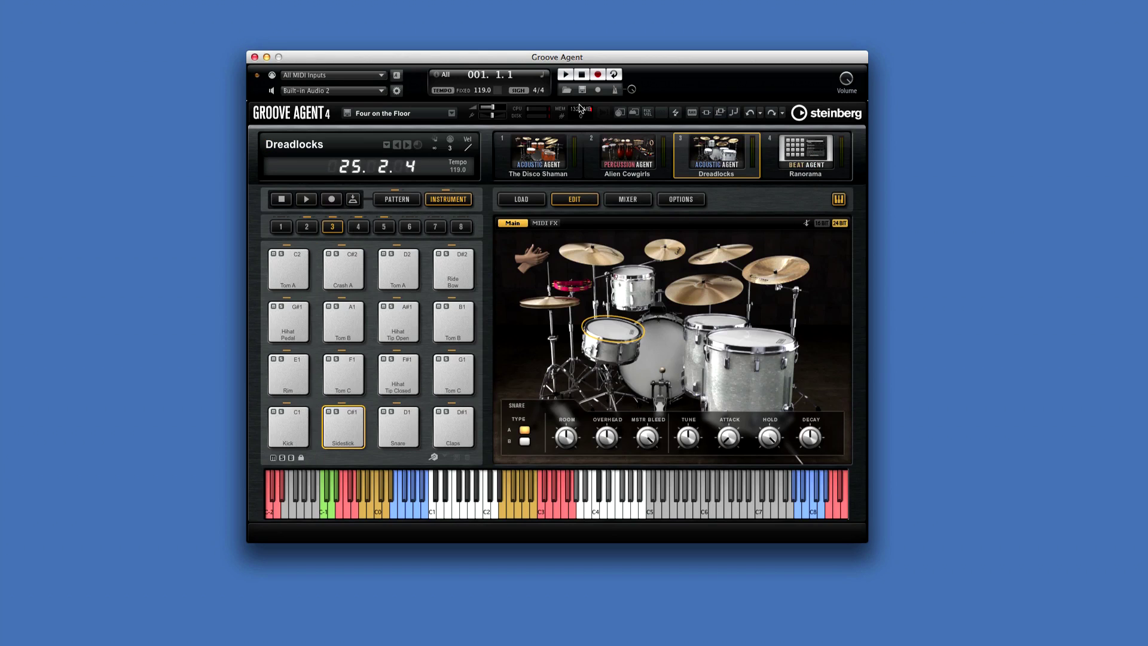
{"action": "left_click", "coordinate": [648, 157]}
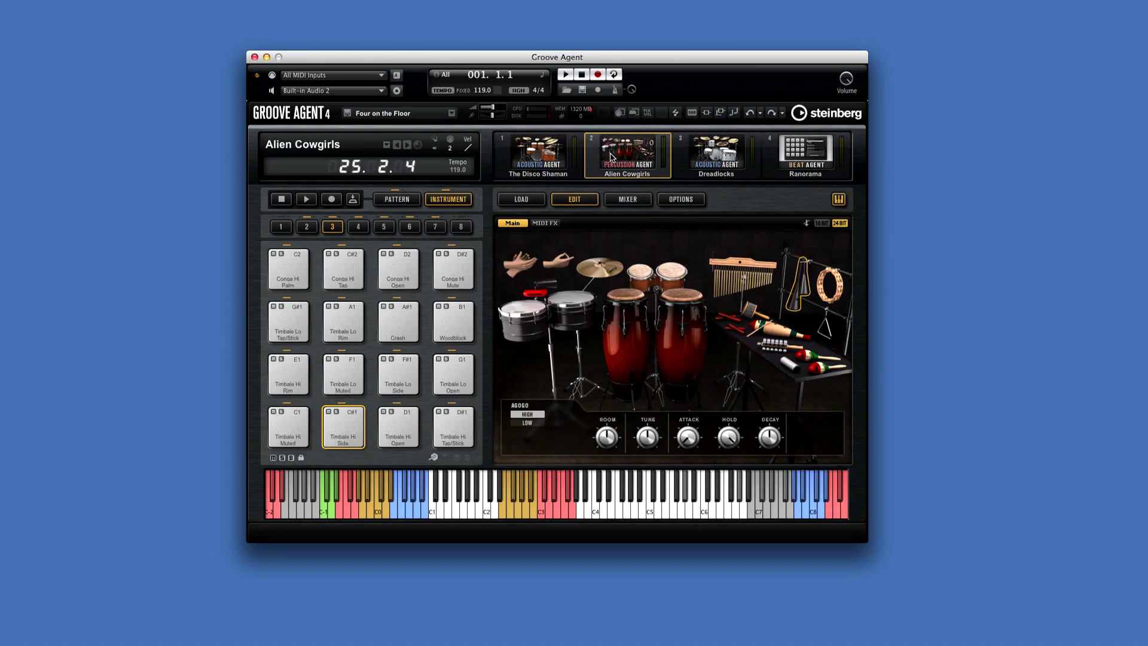
{"action": "left_click", "coordinate": [558, 154]}
{"action": "left_click", "coordinate": [707, 157]}
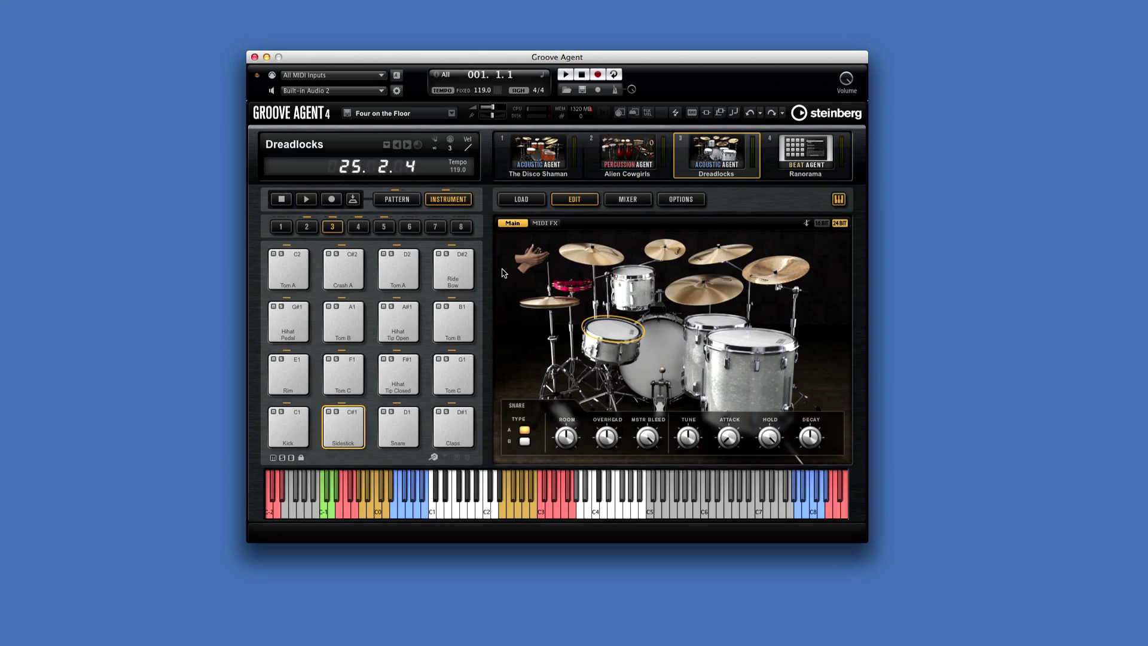
{"action": "left_click", "coordinate": [397, 200]}
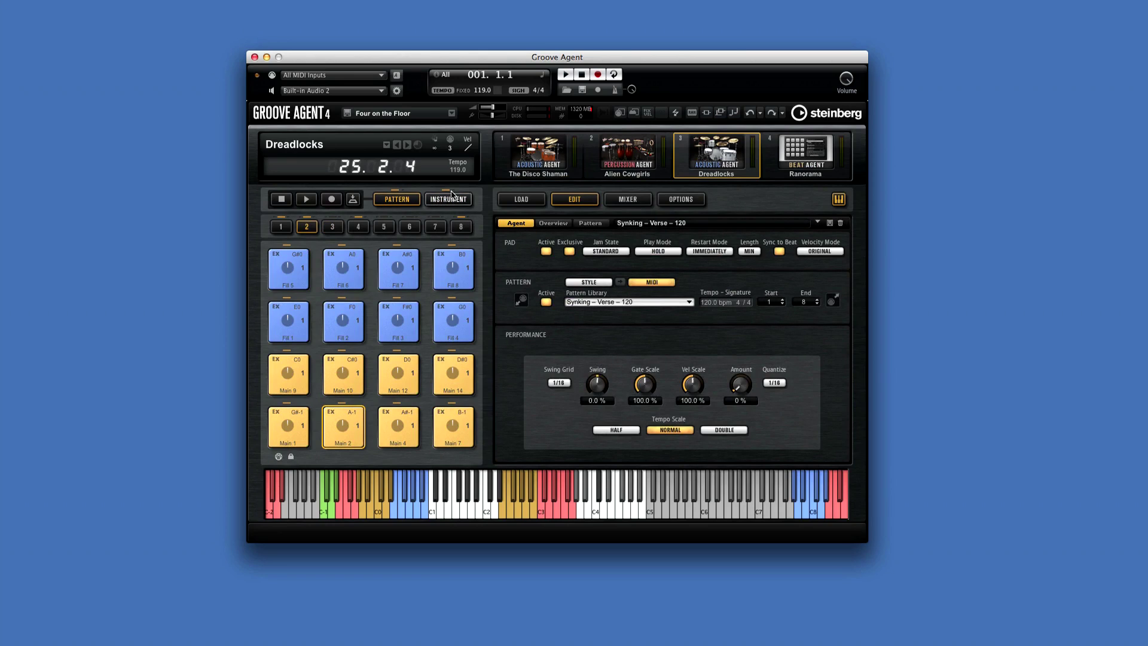
Compare the pattern settings of The Disco Shaman, Alien Cowgirls, Ranorama and Dreadlocks, ending on The Disco Shaman.
{"action": "left_click", "coordinate": [538, 158]}
{"action": "left_click", "coordinate": [605, 156]}
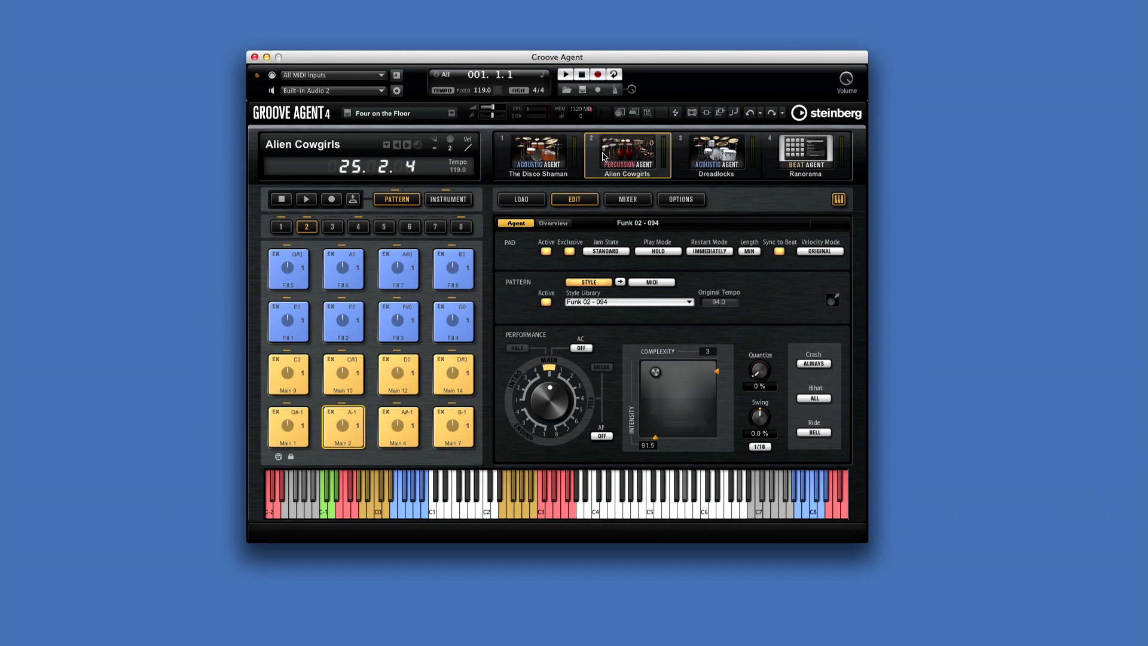
{"action": "left_click", "coordinate": [801, 153]}
{"action": "left_click", "coordinate": [731, 152]}
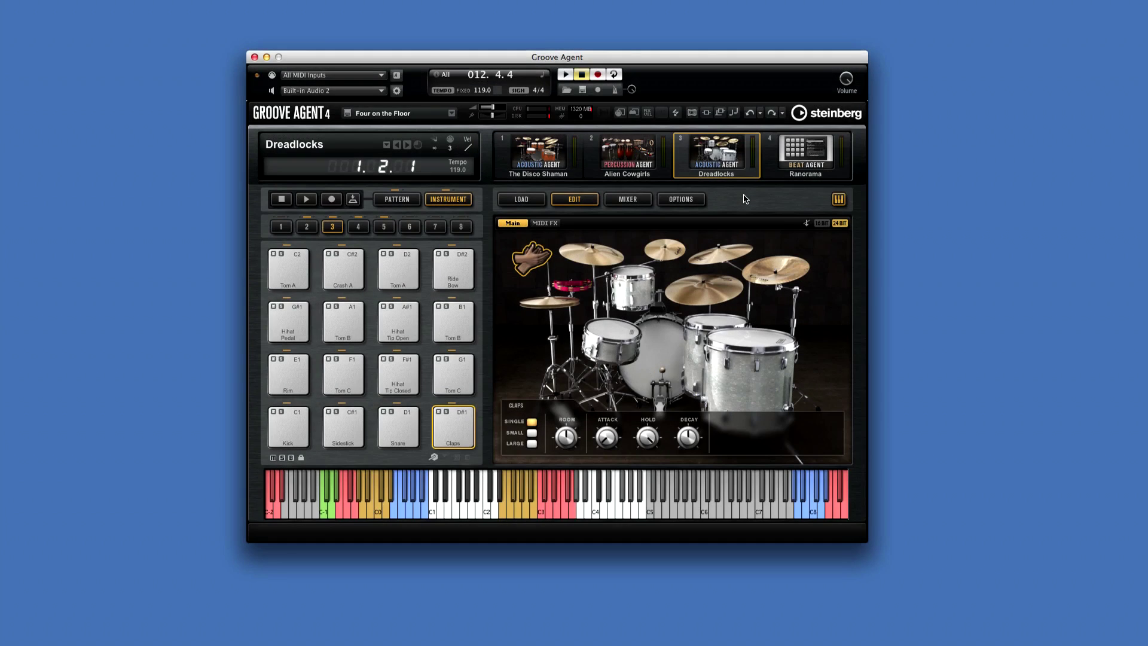
{"action": "left_click", "coordinate": [550, 161]}
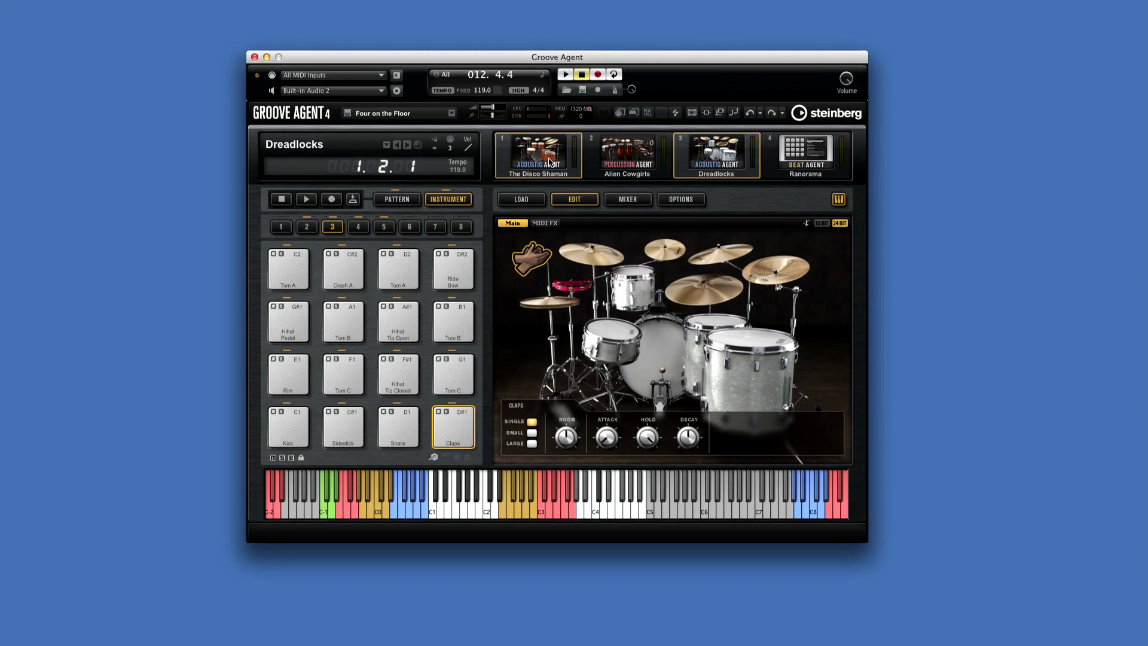
Switch The Disco Shaman's pads to patterns, trigger Fill 7, and show pad group 1.
{"action": "left_click", "coordinate": [390, 198]}
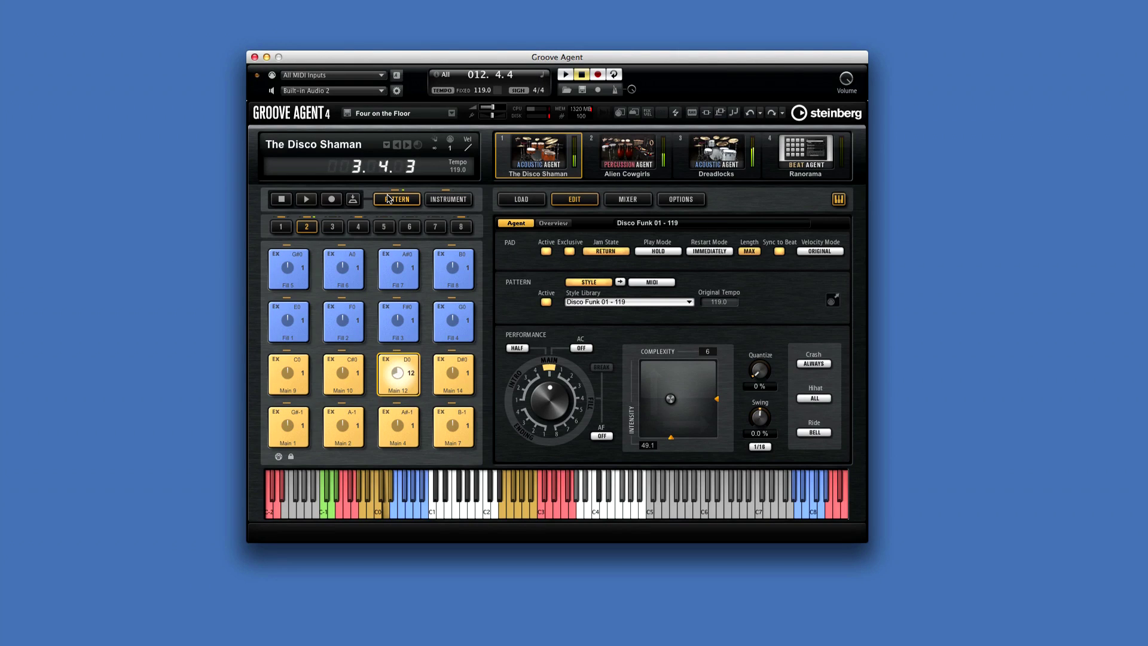
{"action": "left_click", "coordinate": [393, 261]}
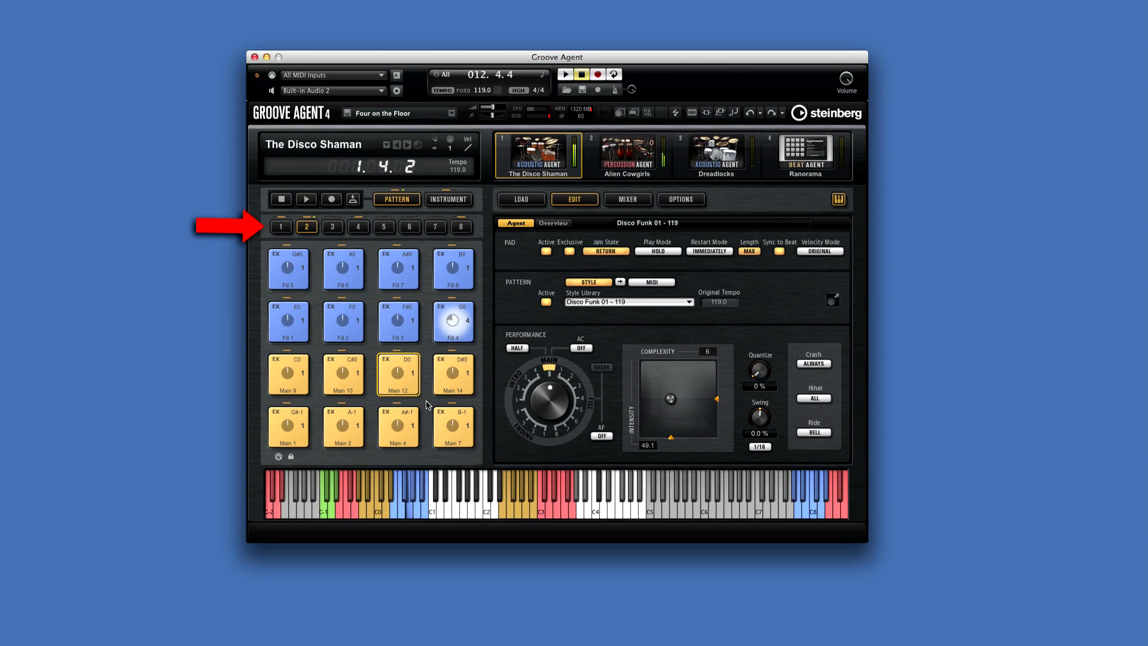
{"action": "left_click", "coordinate": [280, 227]}
View pad groups 3, 4 and an empty group, then return to the Fill and Main pads.
{"action": "left_click", "coordinate": [333, 226]}
{"action": "left_click", "coordinate": [358, 227]}
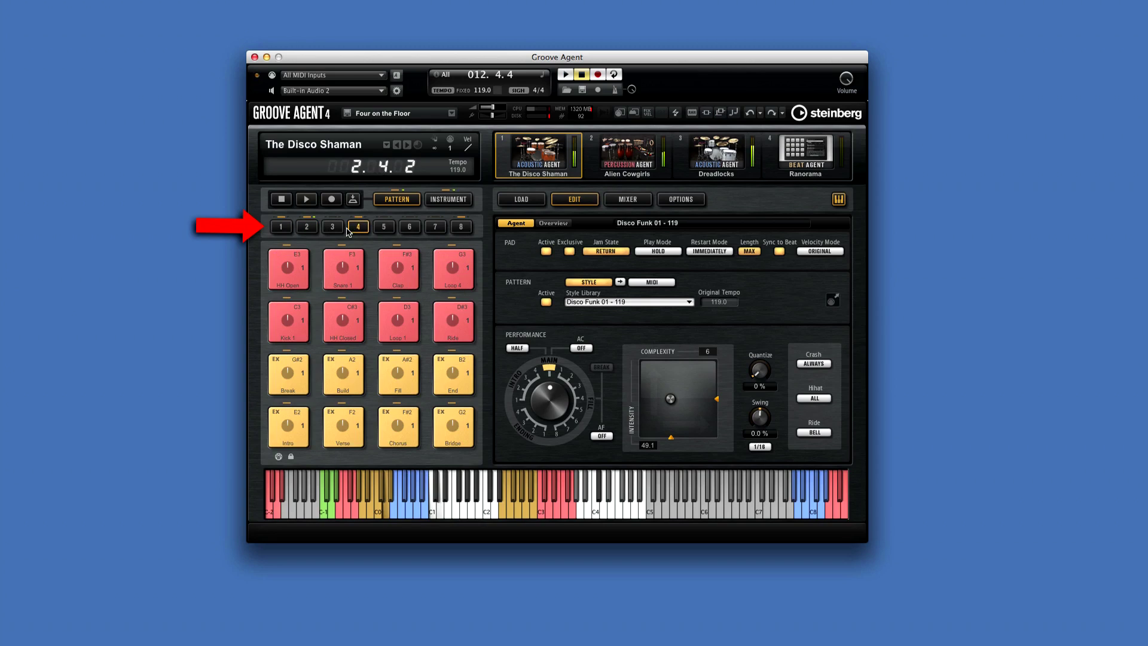
{"action": "left_click", "coordinate": [333, 226]}
{"action": "left_click", "coordinate": [306, 226]}
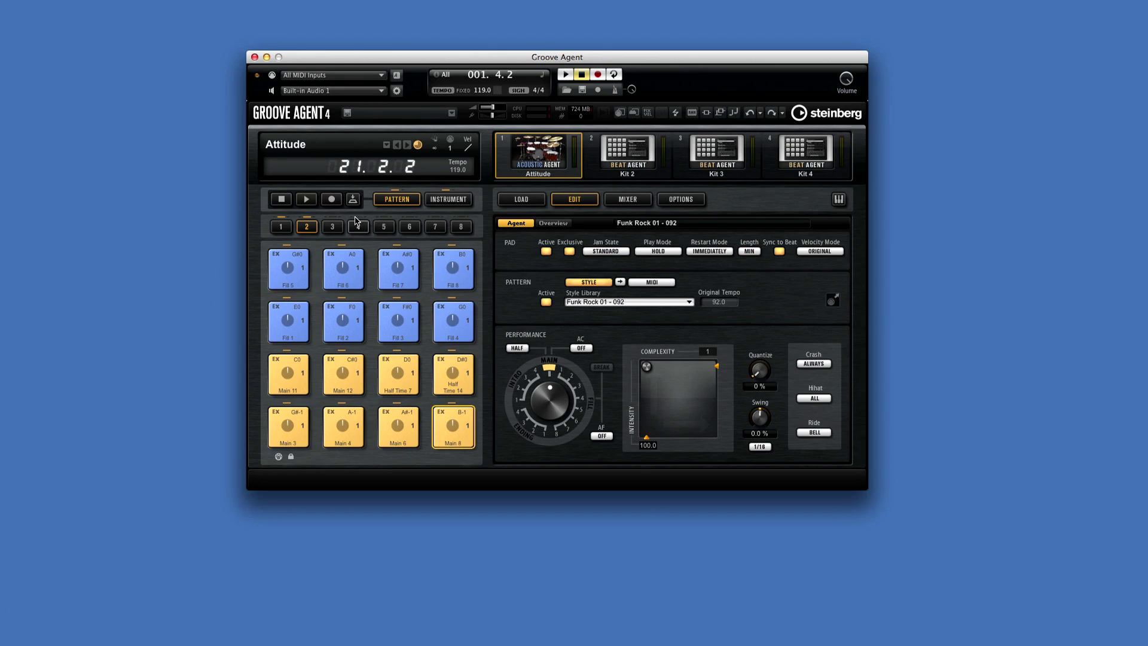
Play Main 8 and drag the XY pad: complexity 2, 4, 9, intensity about 92.5, then complexity 8.
{"action": "left_click", "coordinate": [306, 199]}
{"action": "left_click_drag", "start_coordinate": [646, 366], "coordinate": [650, 366]}
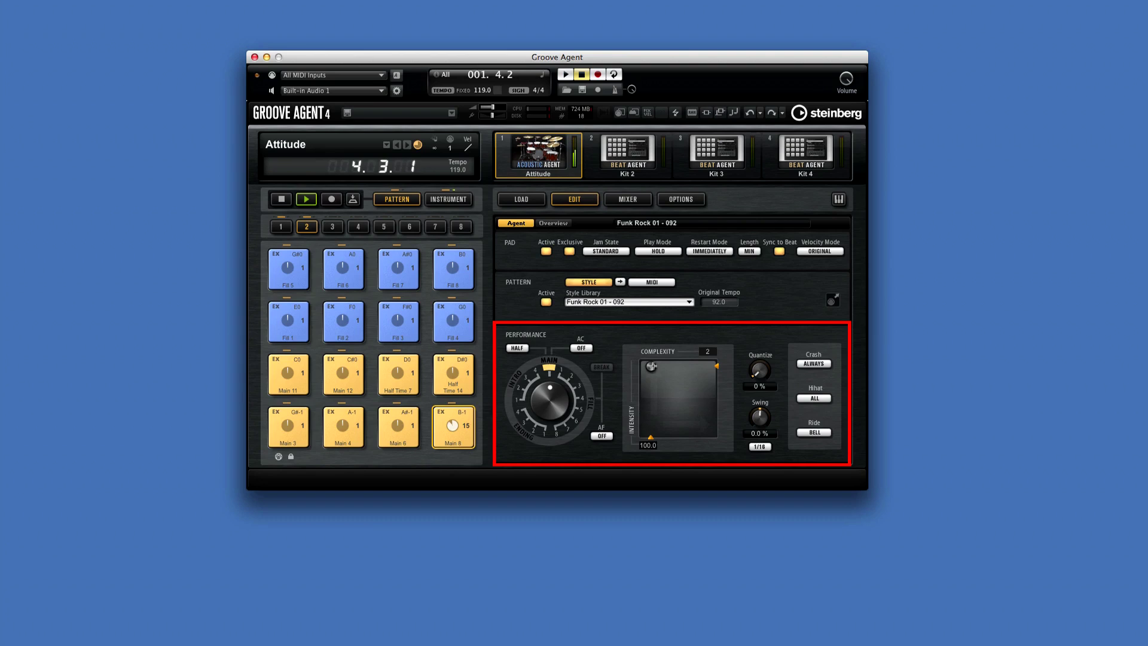
{"action": "left_click_drag", "start_coordinate": [652, 366], "coordinate": [659, 373]}
{"action": "left_click_drag", "start_coordinate": [669, 391], "coordinate": [682, 393]}
{"action": "left_click_drag", "start_coordinate": [680, 375], "coordinate": [680, 371]}
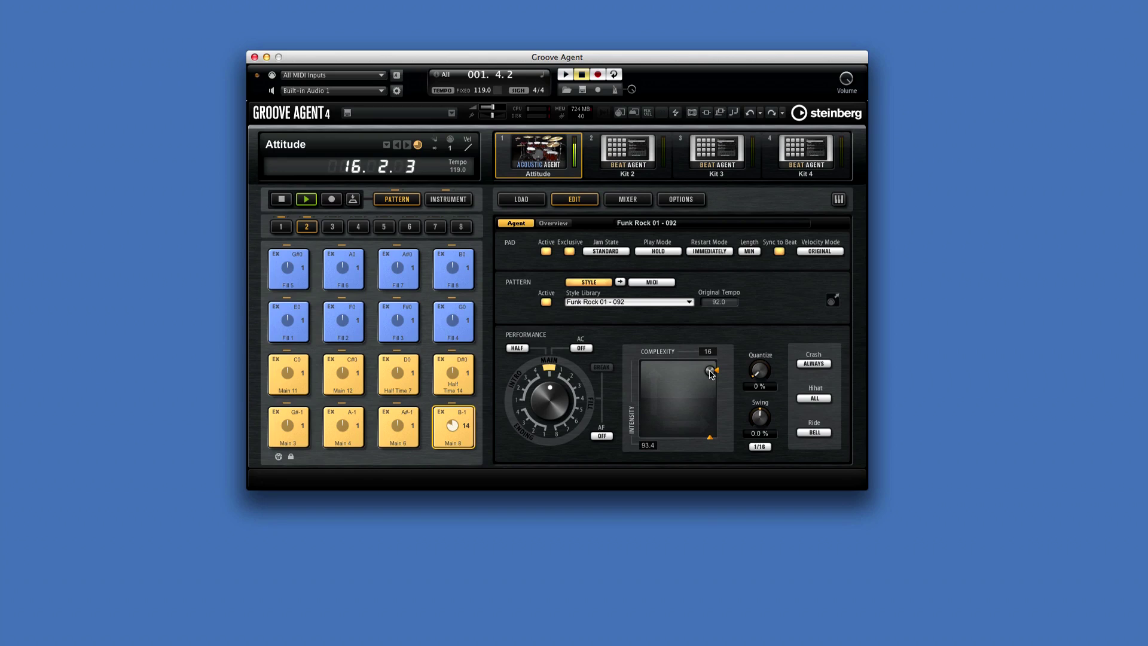
{"action": "left_click_drag", "start_coordinate": [703, 372], "coordinate": [676, 372]}
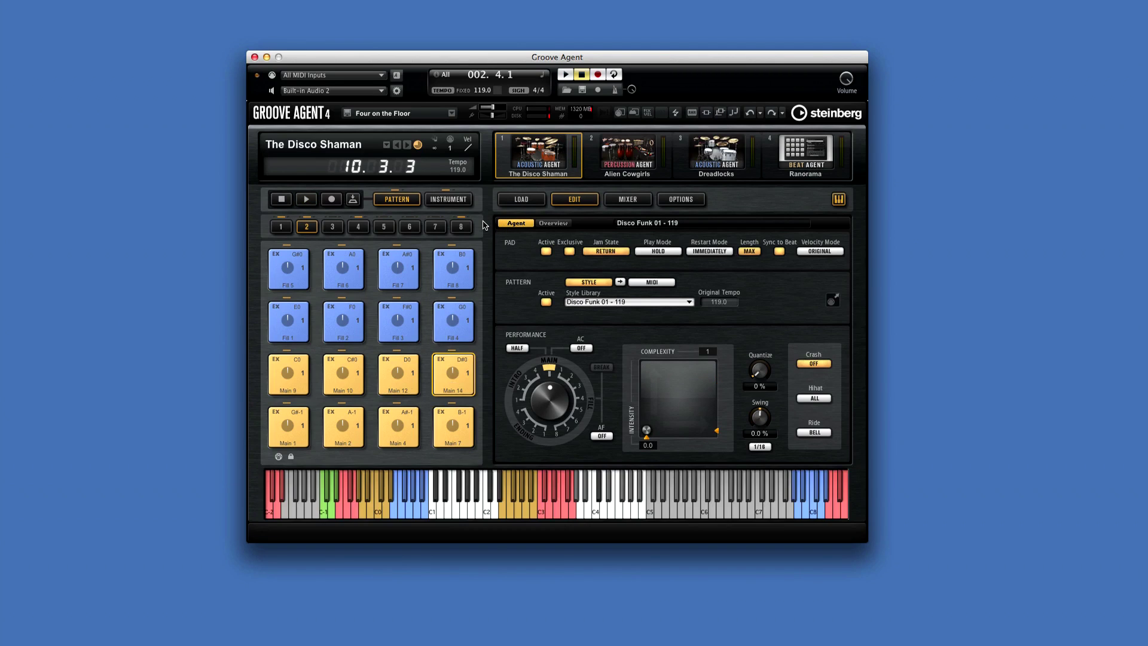
Return the pads to Instrument mode, view Hihat Pedal, Tom B, Hihat Tip, Tom C, Claps and Snare, and audition the snare.
{"action": "left_click", "coordinate": [465, 203]}
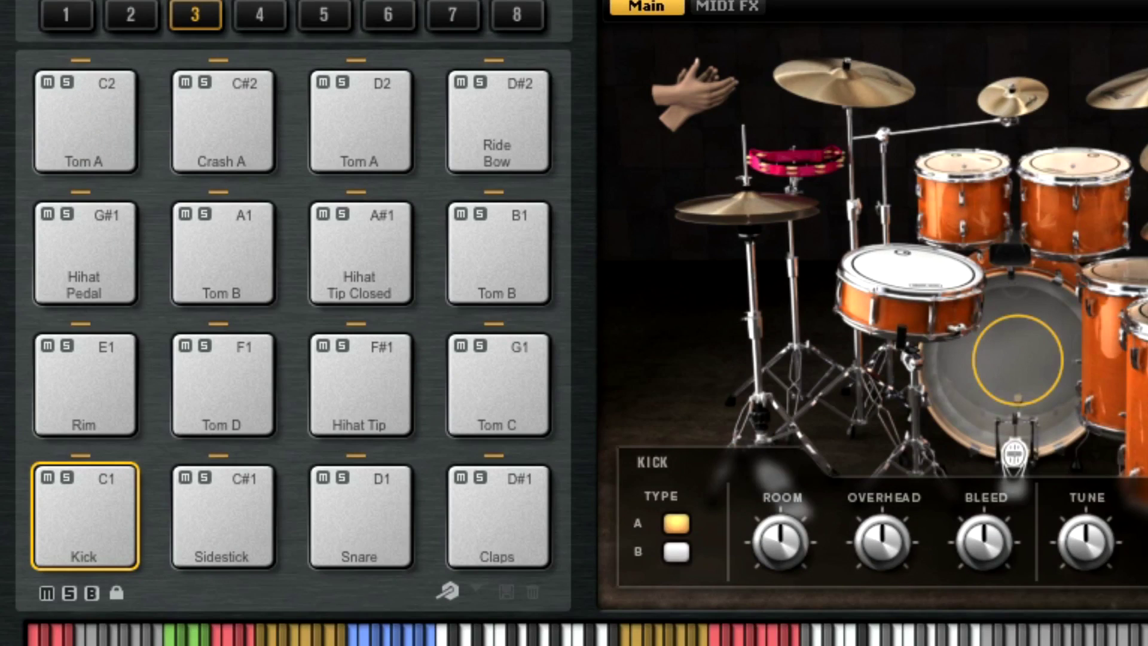
{"action": "left_click", "coordinate": [80, 248]}
{"action": "left_click", "coordinate": [208, 235]}
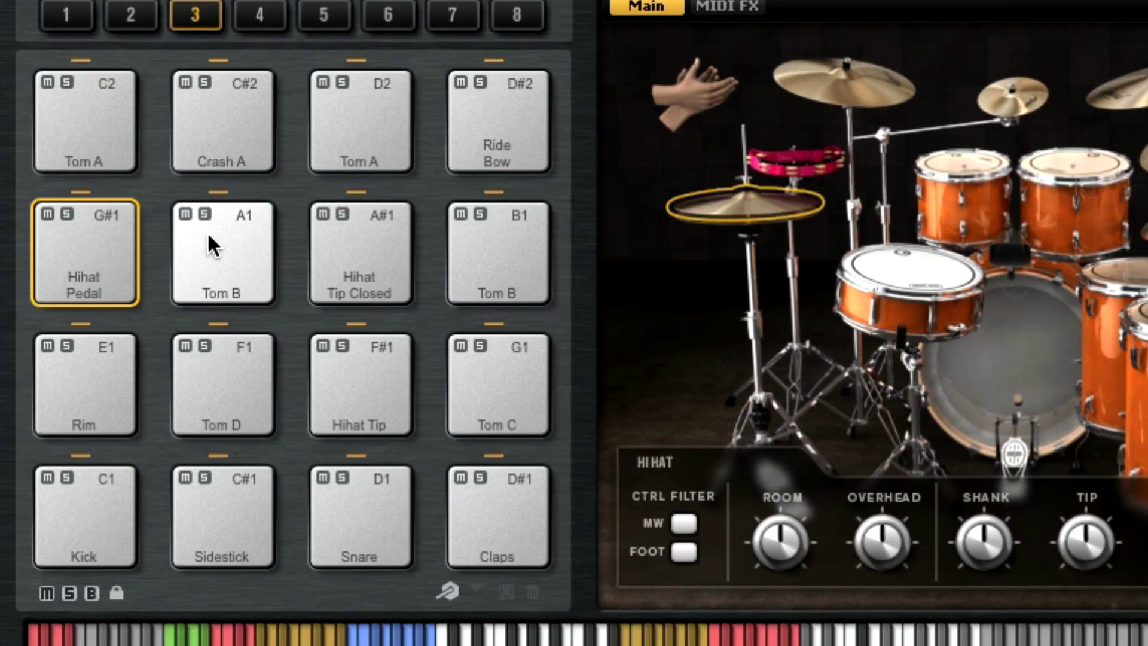
{"action": "left_click", "coordinate": [366, 361]}
{"action": "left_click", "coordinate": [498, 368]}
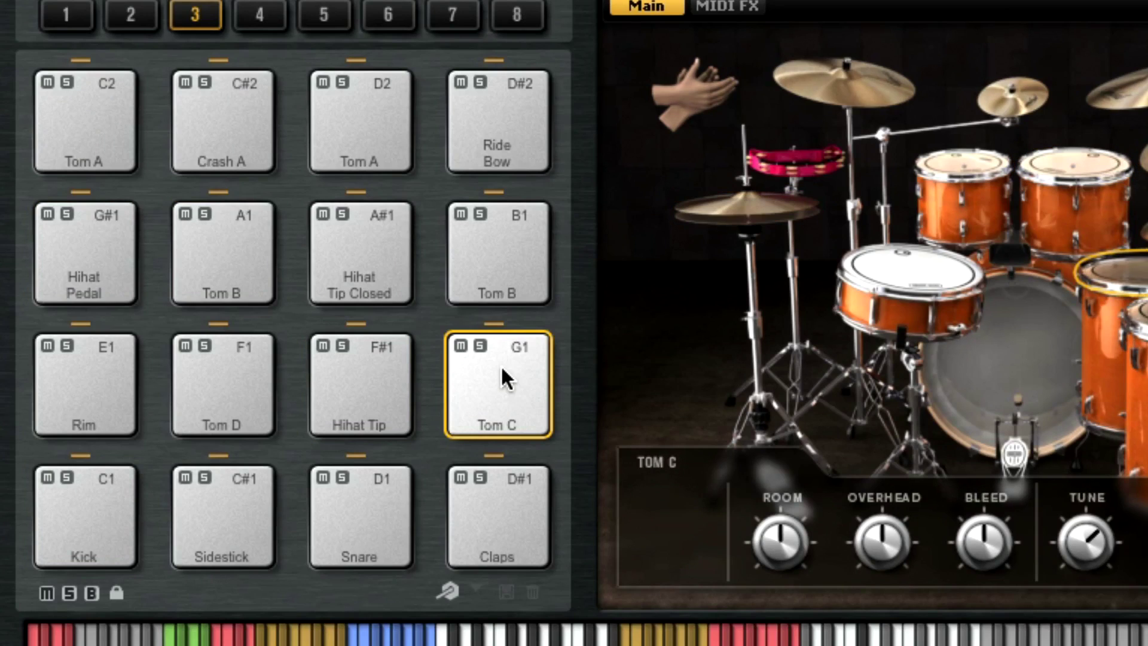
{"action": "left_click", "coordinate": [493, 475]}
{"action": "left_click", "coordinate": [367, 485]}
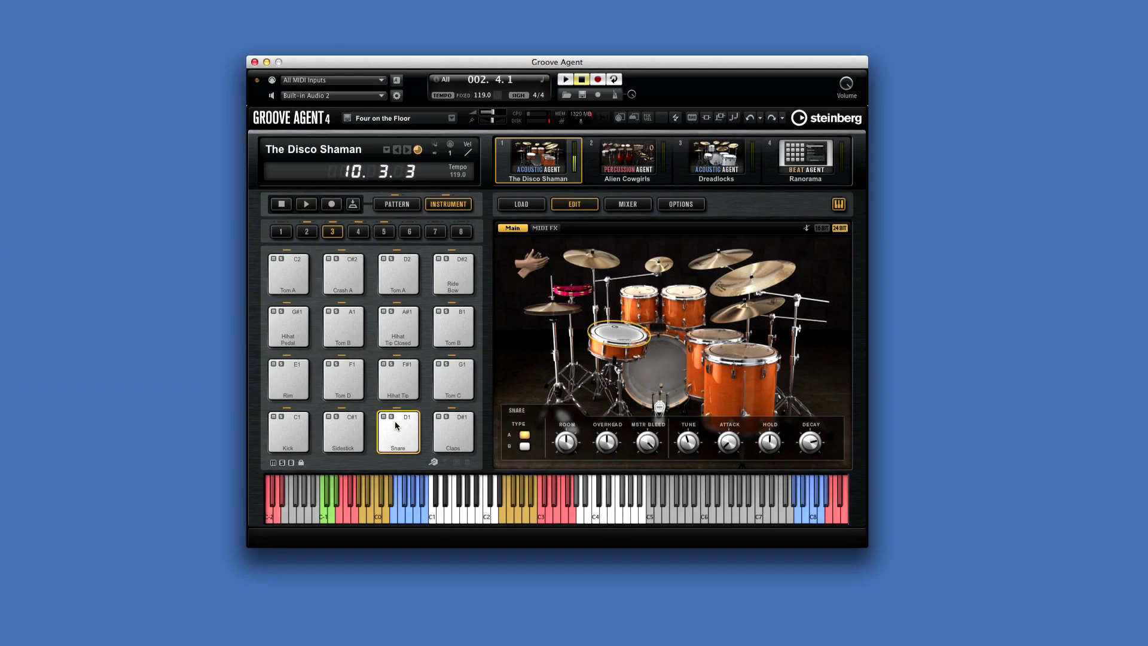
{"action": "left_click", "coordinate": [395, 421]}
Play the snare twice more and turn its Room level down.
{"action": "left_click", "coordinate": [395, 421]}
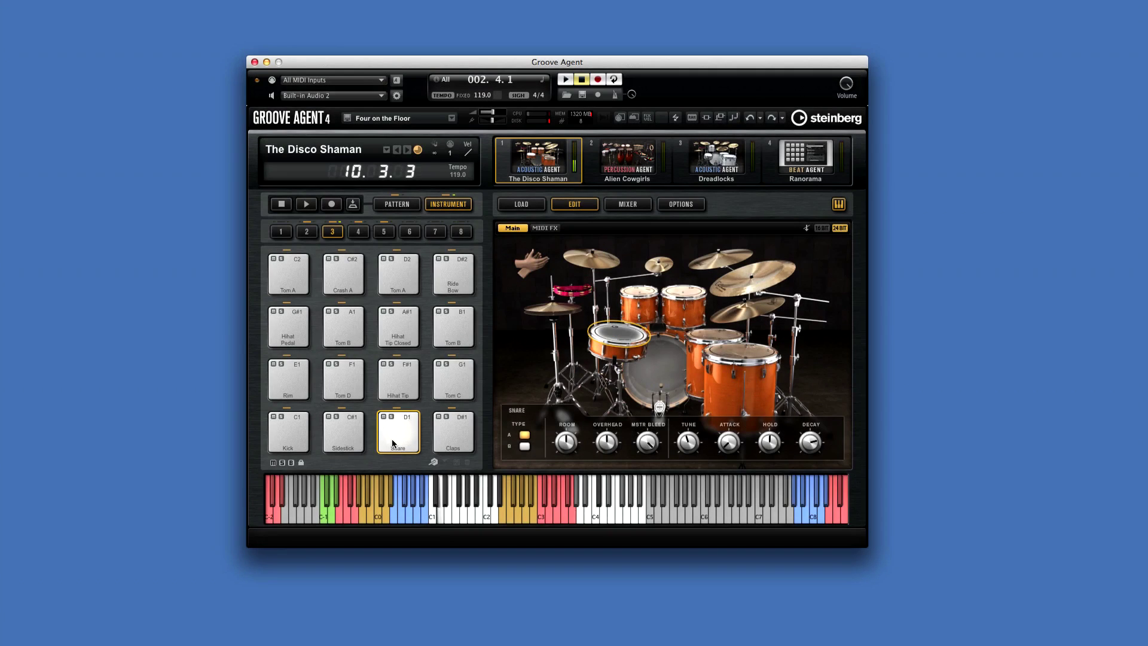
{"action": "left_click", "coordinate": [394, 421]}
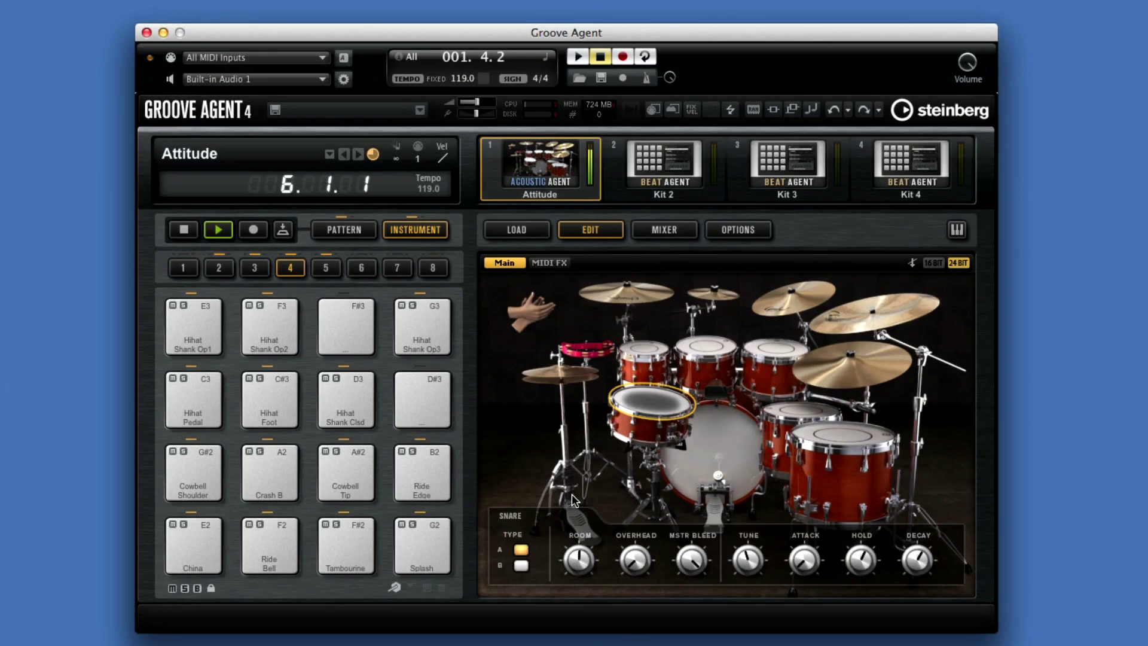
{"action": "left_click_drag", "start_coordinate": [575, 556], "coordinate": [575, 576]}
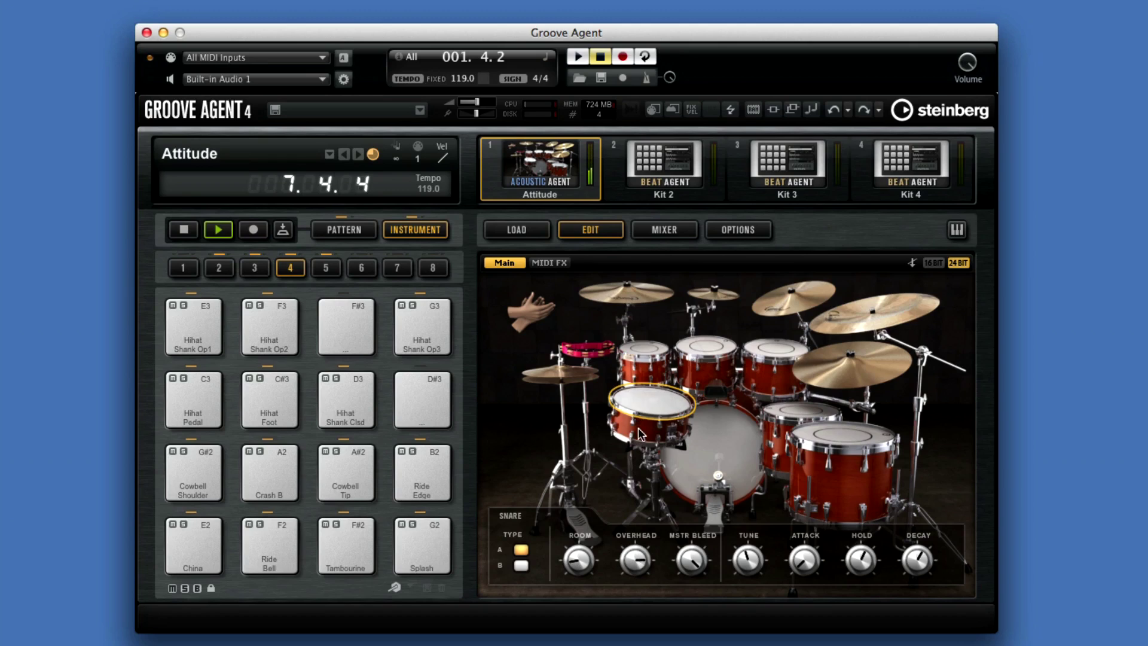
Raise the hi-hat's Overhead and Room levels, then stop the groove.
{"action": "left_click", "coordinate": [571, 517]}
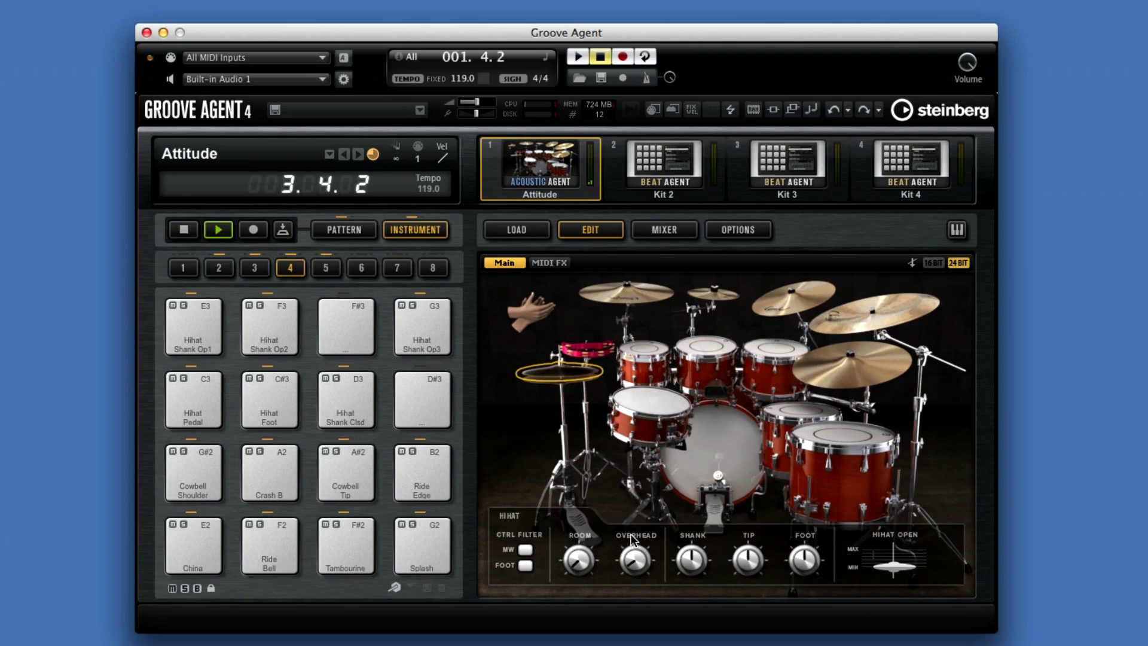
{"action": "scroll", "coordinate": [634, 539], "scroll_direction": "up", "scroll_amount": 3}
{"action": "scroll", "coordinate": [576, 536], "scroll_direction": "up", "scroll_amount": 2}
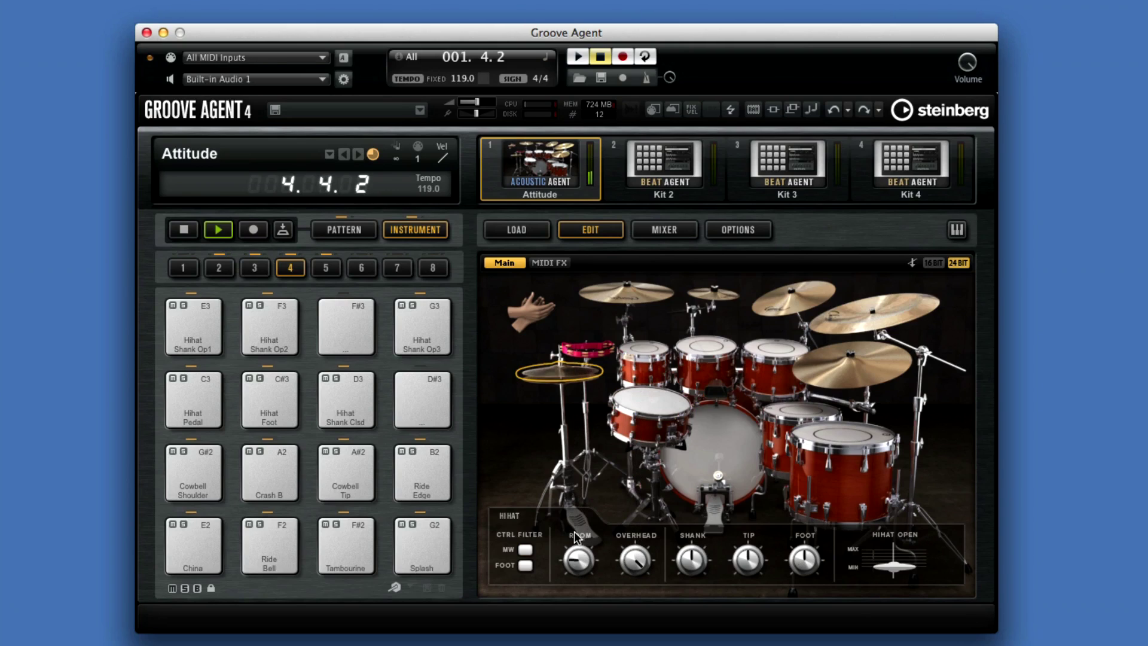
{"action": "scroll", "coordinate": [576, 536], "scroll_direction": "up", "scroll_amount": 2}
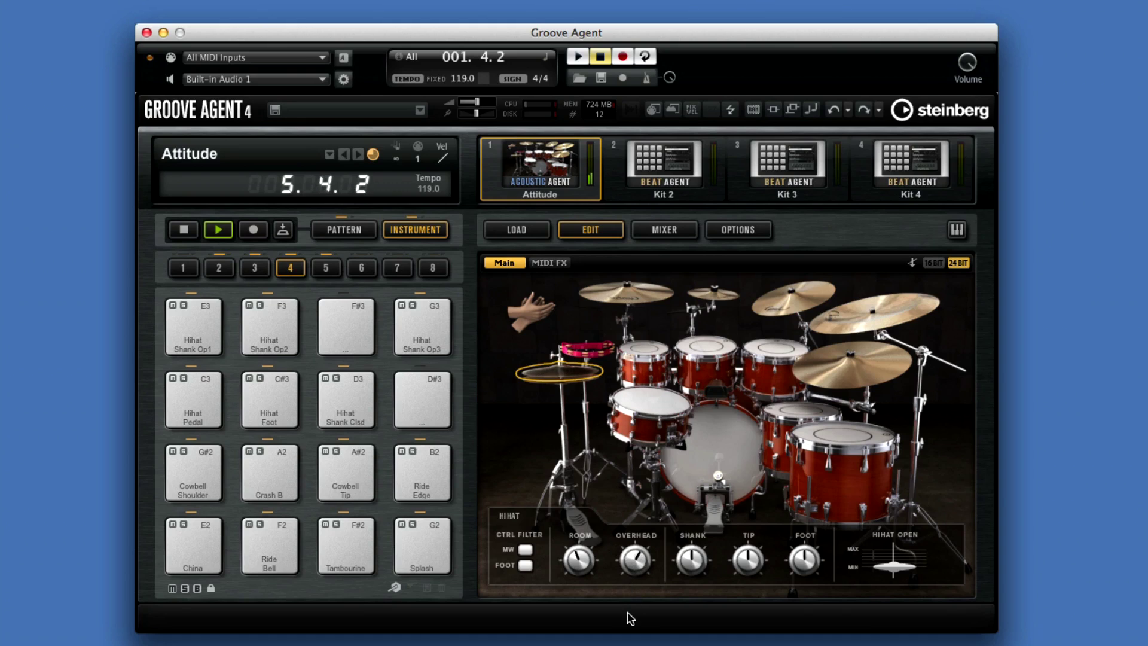
{"action": "left_click", "coordinate": [185, 231]}
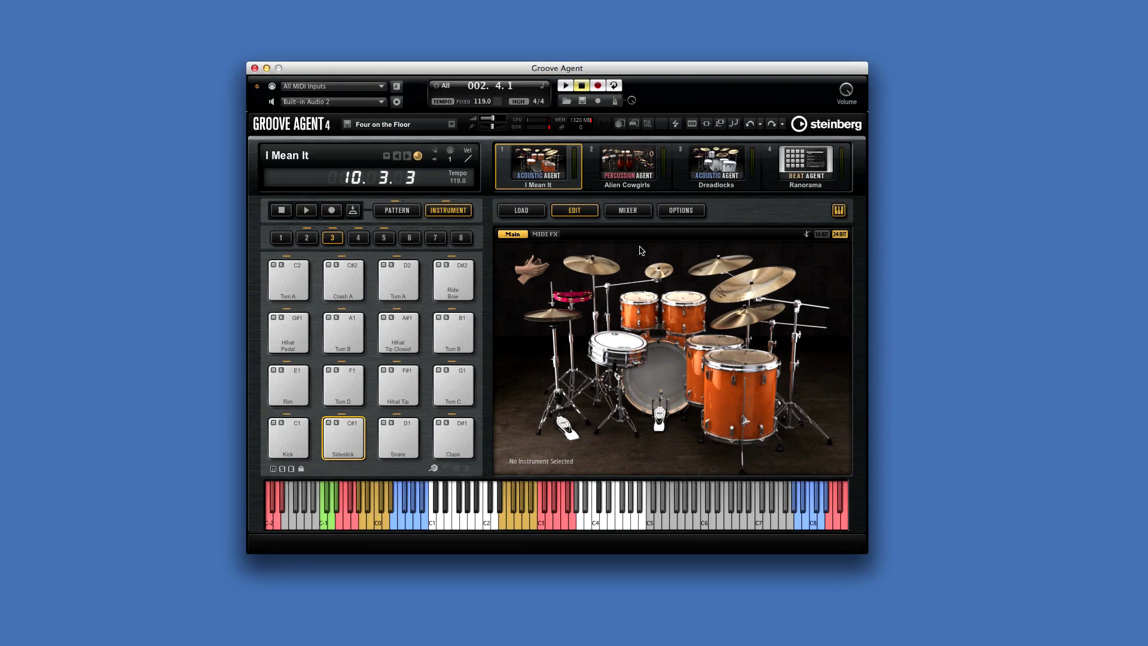
Open the MediaBay kit list and filter it to Electronica/Dance style with Analog character.
{"action": "left_click", "coordinate": [537, 213]}
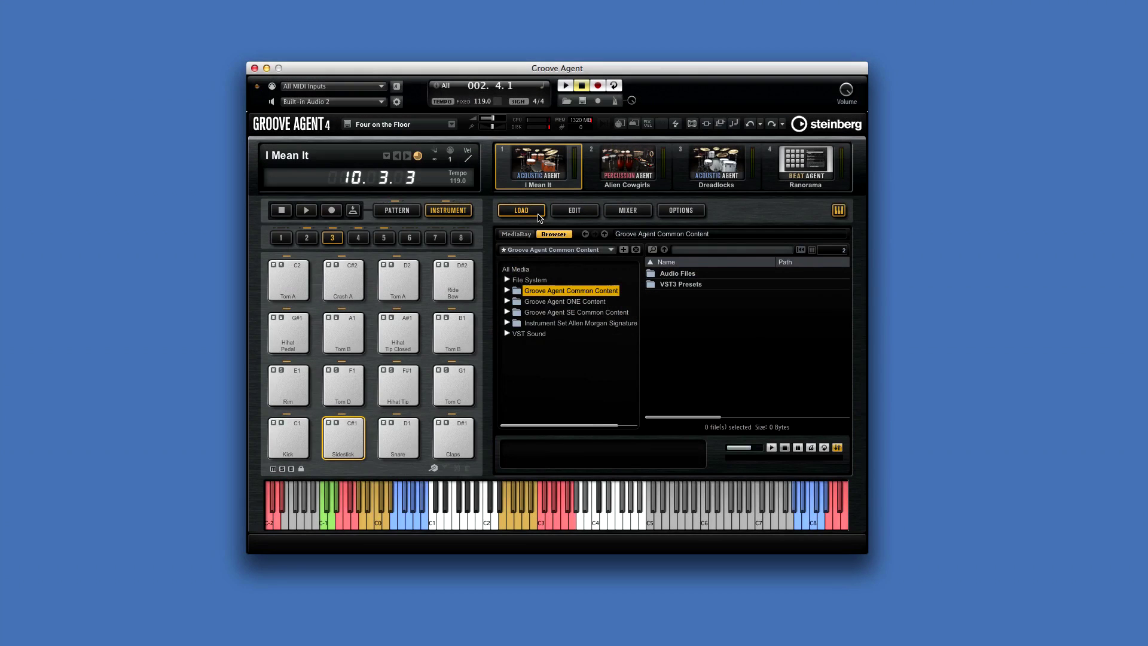
{"action": "left_click", "coordinate": [518, 238]}
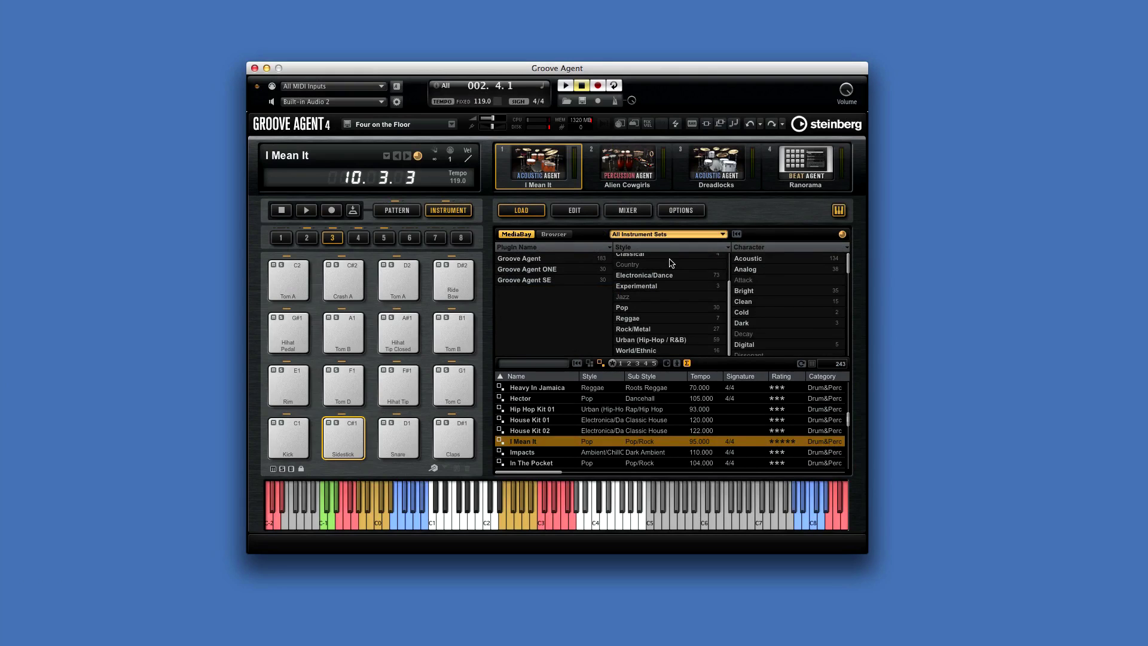
{"action": "left_click", "coordinate": [666, 278]}
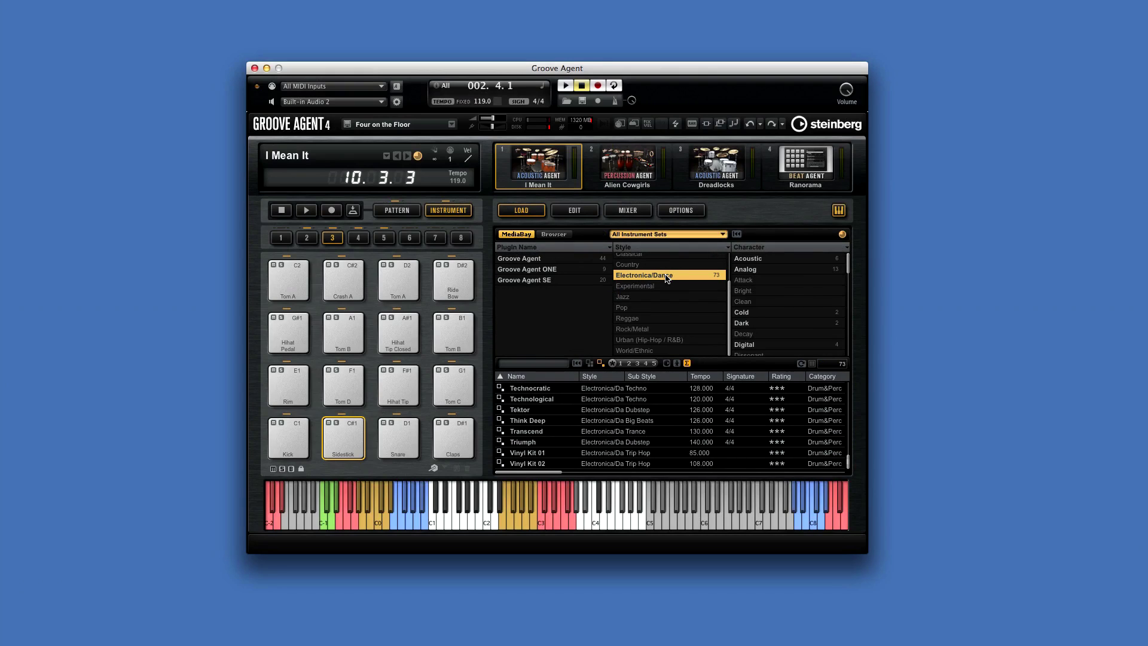
{"action": "left_click", "coordinate": [755, 270]}
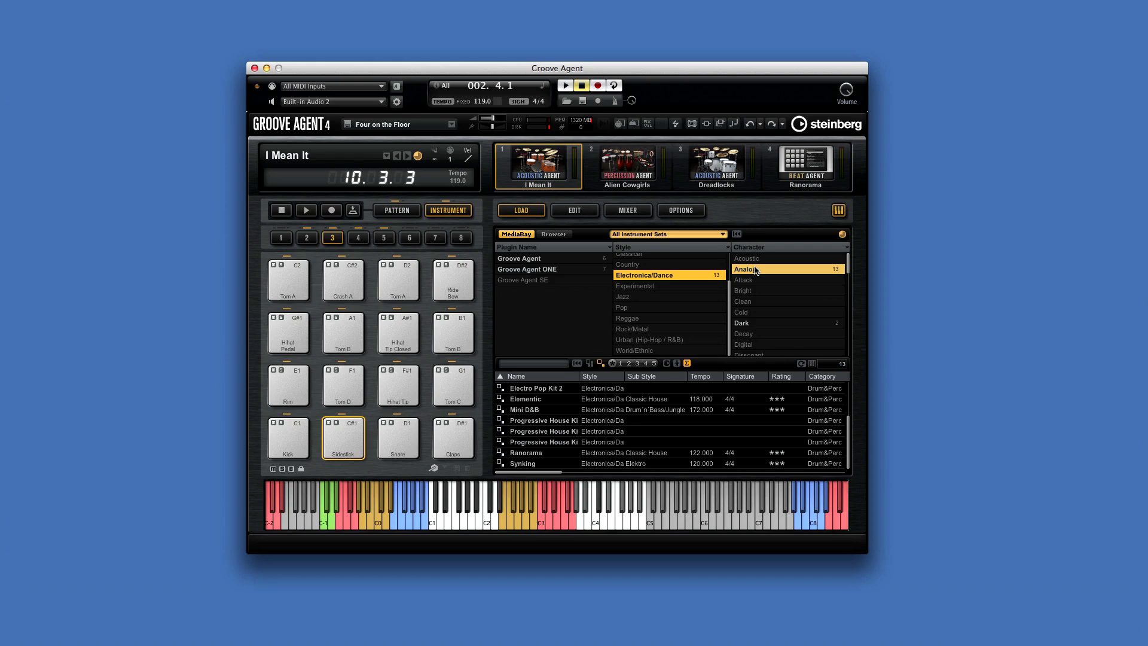
Open and dismiss the filter column's attribute menu, then clear the filters to list all 243 kits.
{"action": "left_click", "coordinate": [754, 247]}
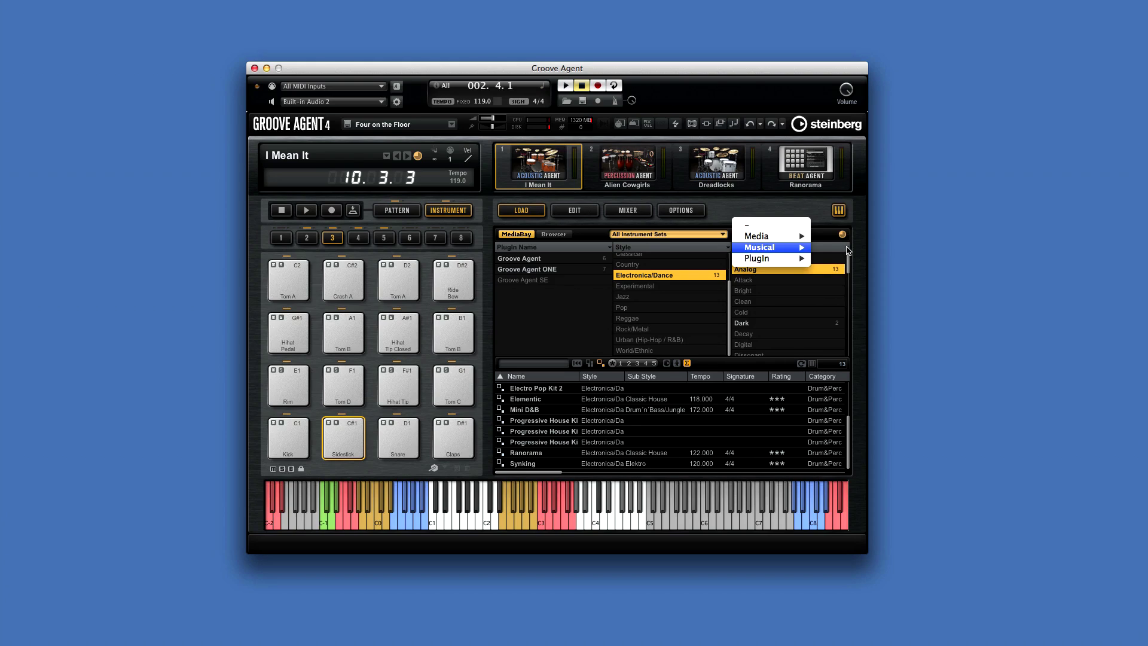
{"action": "mouse_move", "coordinate": [792, 248]}
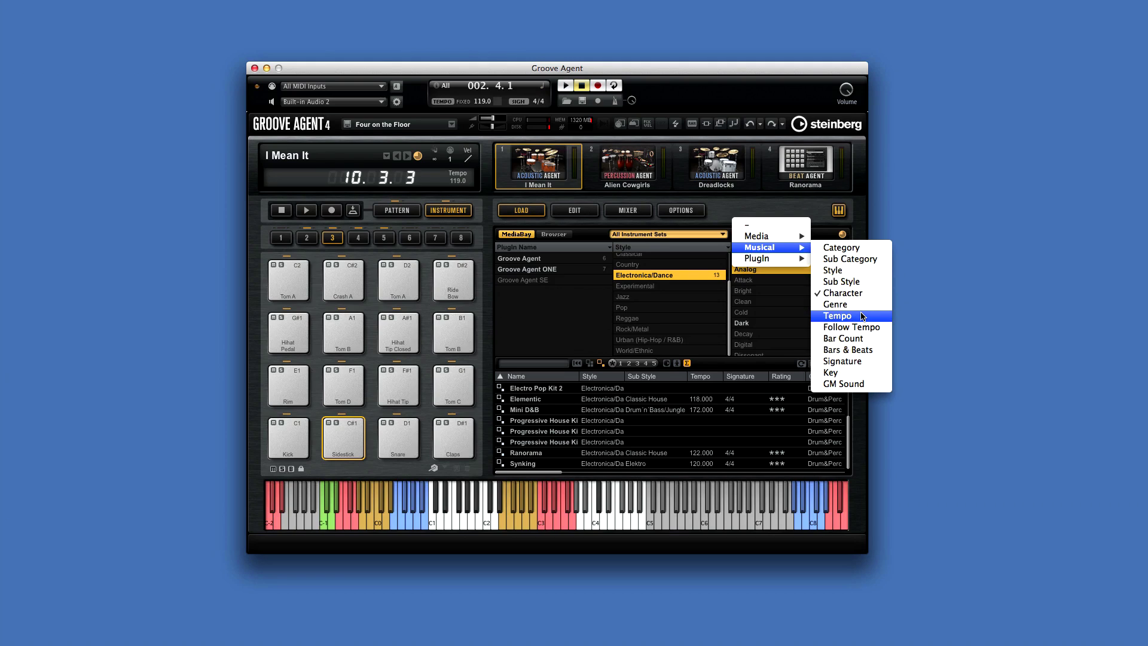
{"action": "left_click", "coordinate": [575, 319]}
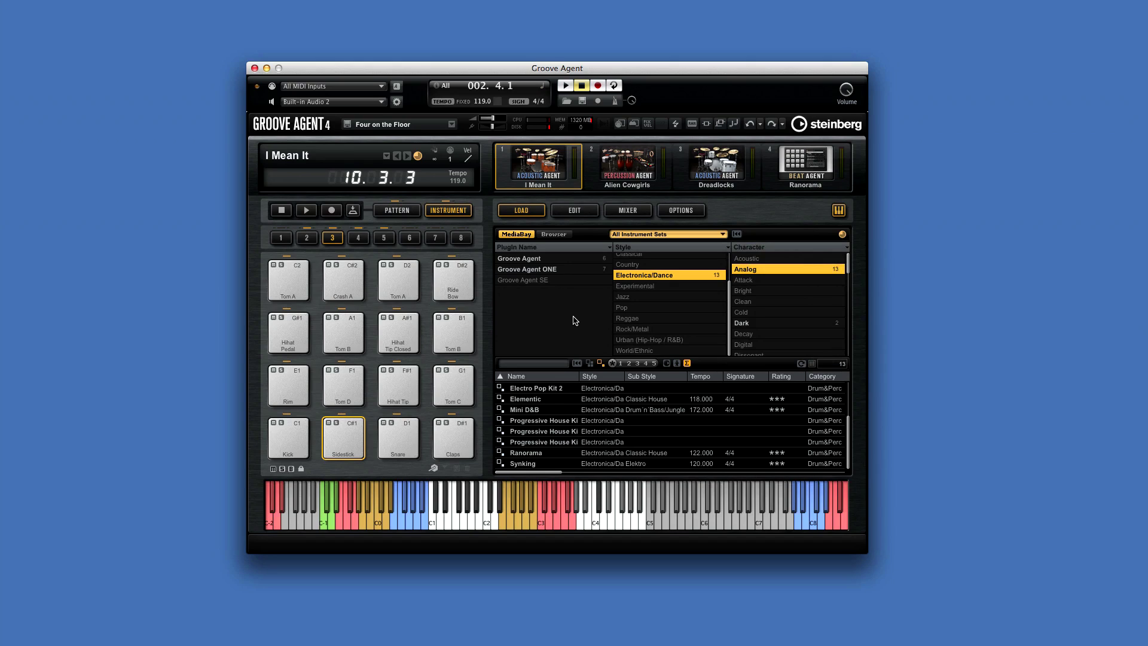
{"action": "left_click", "coordinate": [736, 234]}
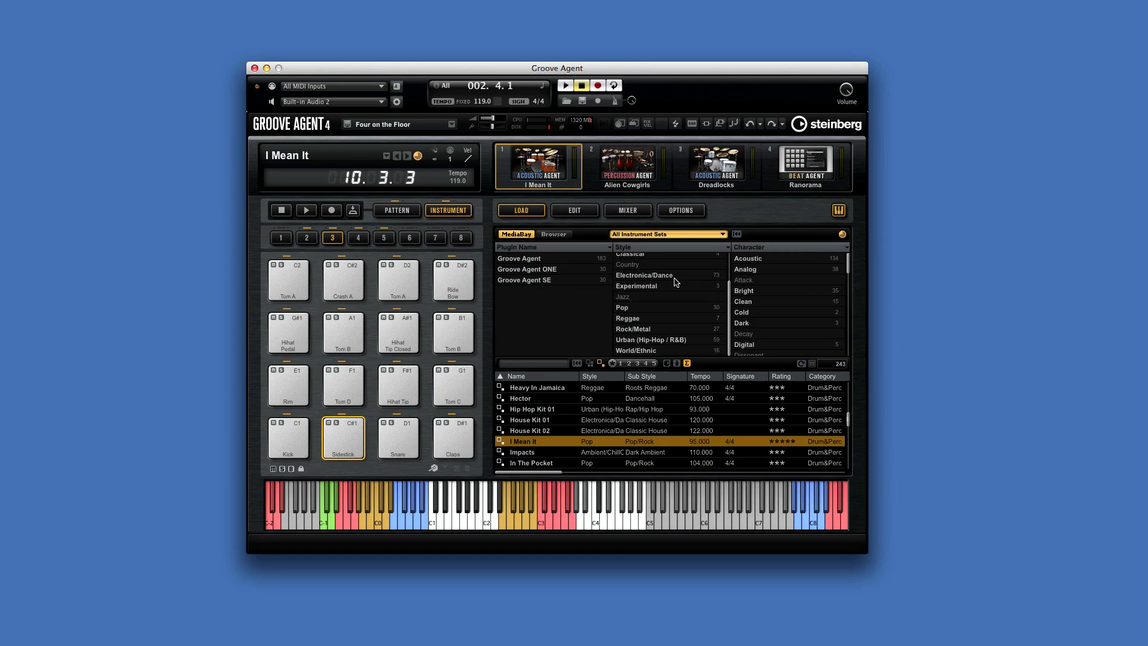
Search MediaBay for I Mean It, clear the search, and load the I Mean It kit.
{"action": "left_click", "coordinate": [551, 364]}
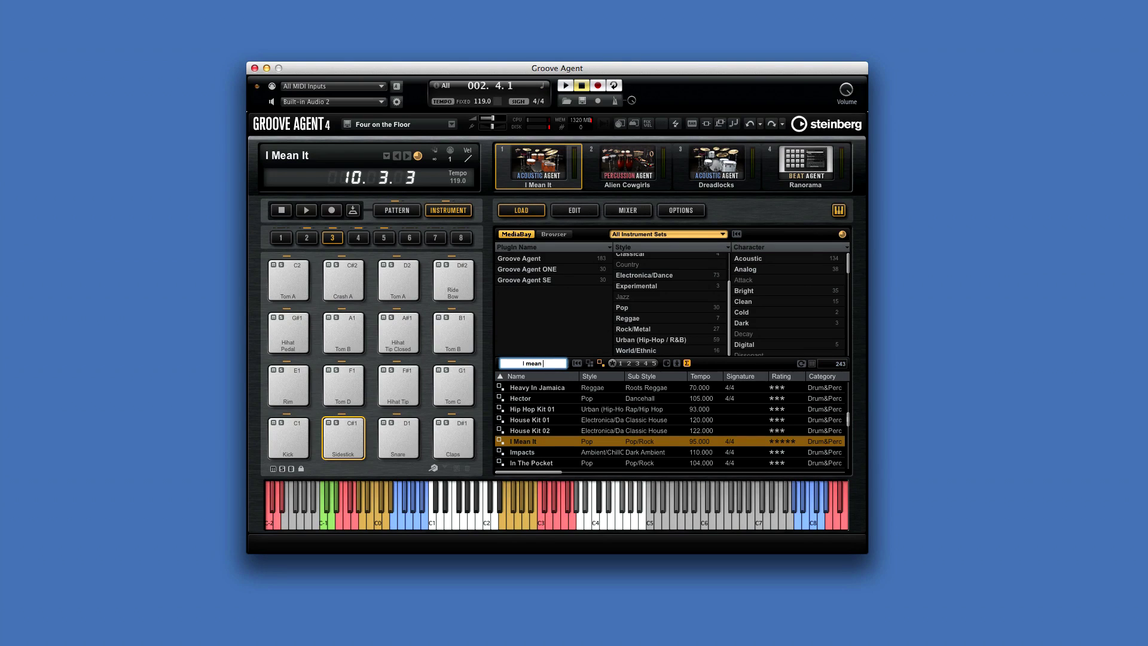
{"action": "key", "text": "Return"}
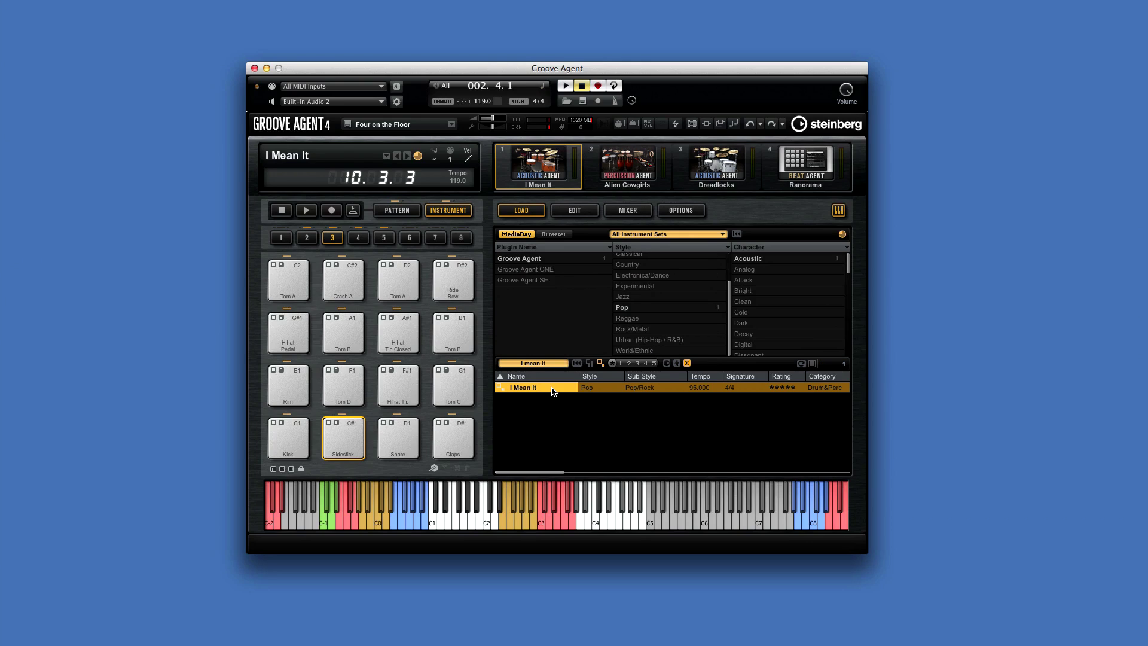
{"action": "left_click", "coordinate": [576, 364]}
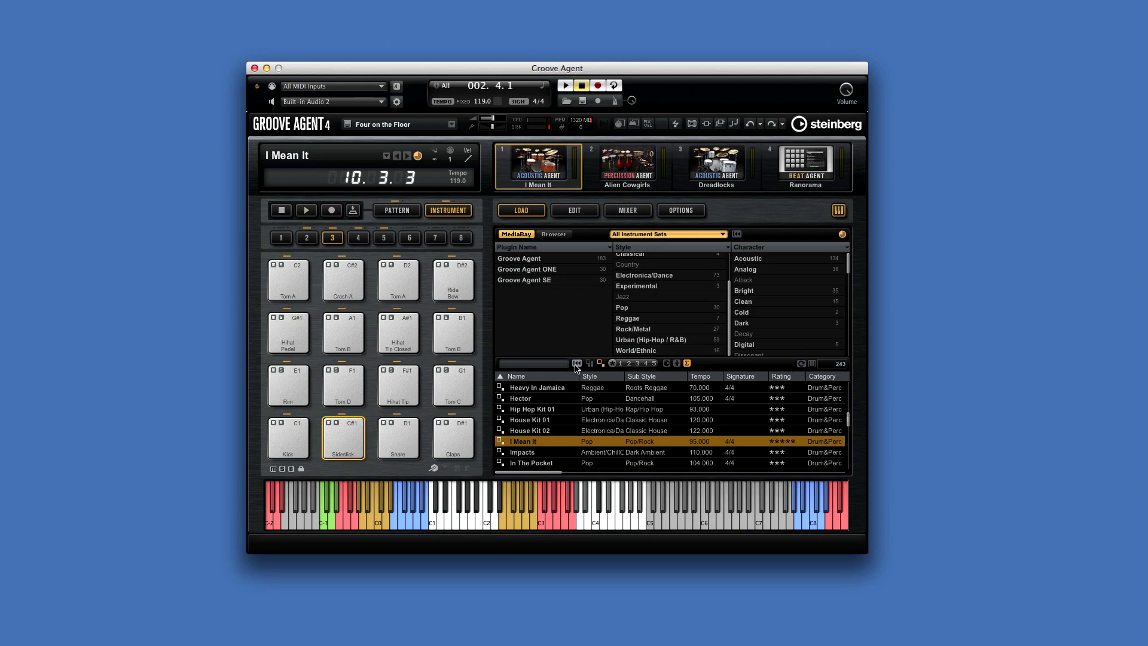
{"action": "double_click", "coordinate": [543, 445]}
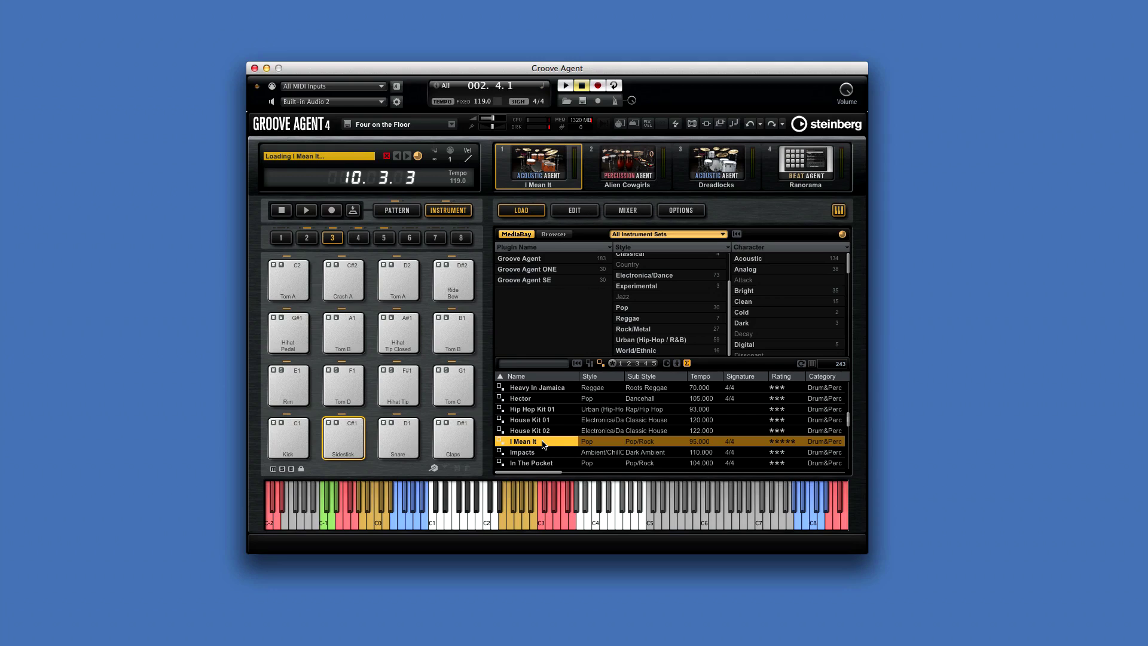
Rerate kits: I Mean It back to five stars, House Kit 01 and Hip Hop Kit 01 four stars.
{"action": "left_click", "coordinate": [788, 441]}
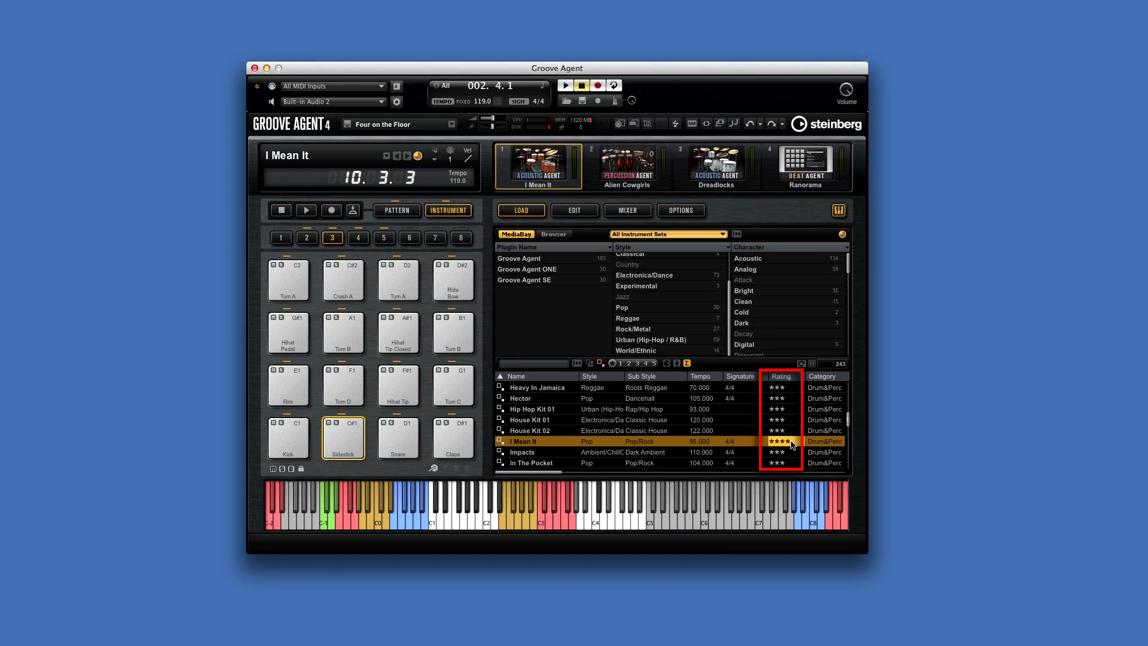
{"action": "left_click", "coordinate": [792, 443]}
{"action": "left_click", "coordinate": [790, 431]}
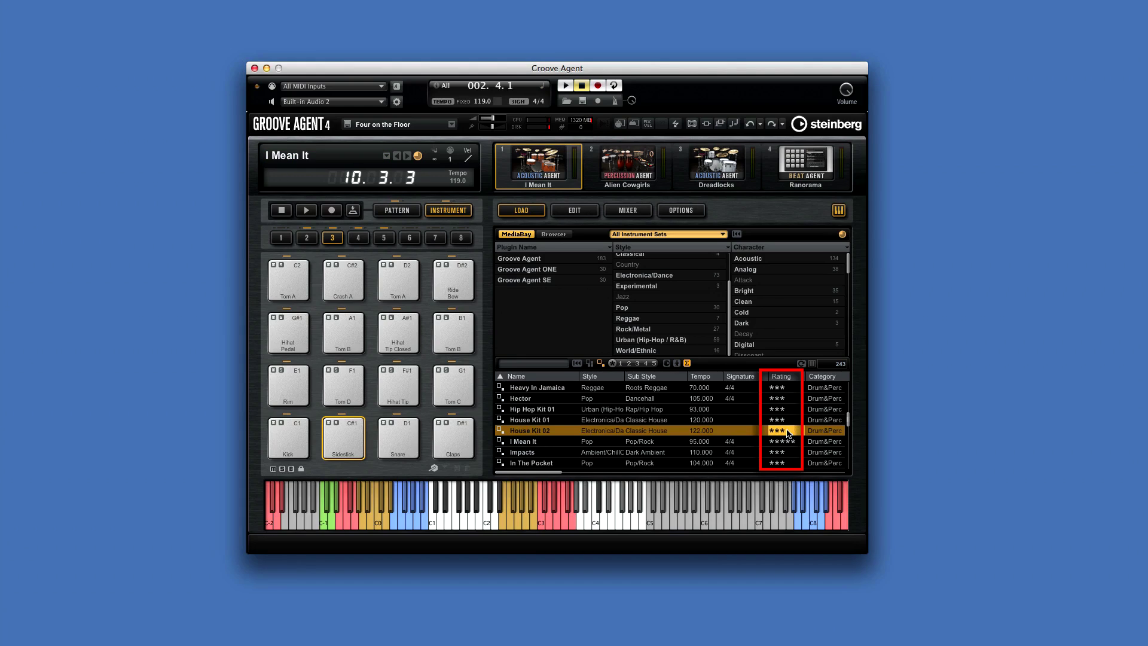
{"action": "left_click", "coordinate": [789, 419]}
{"action": "left_click", "coordinate": [789, 410]}
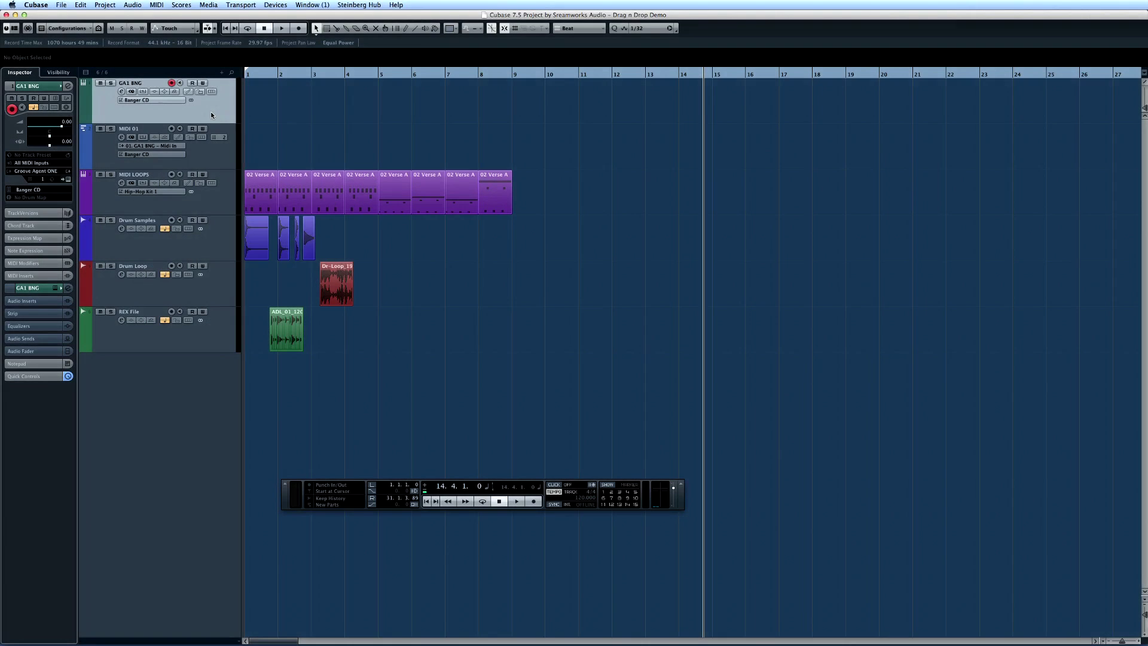
Add an instrument track with Groove Agent as its instrument via Add Instrument Track.
{"action": "right_click", "coordinate": [211, 111]}
{"action": "mouse_move", "coordinate": [222, 116]}
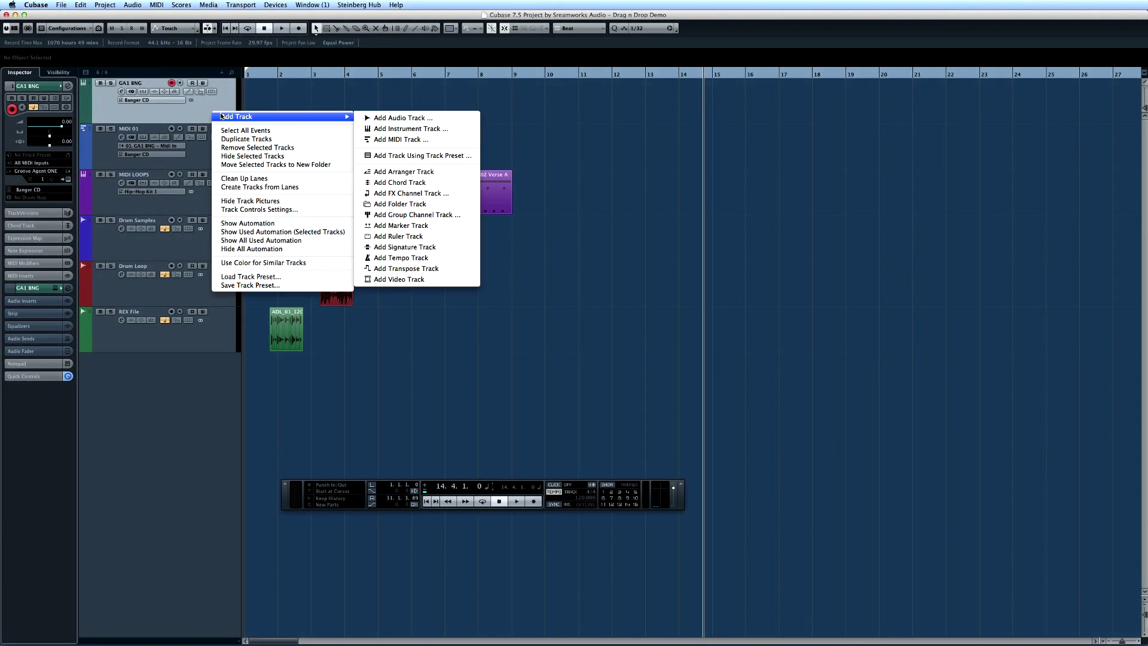
{"action": "left_click", "coordinate": [398, 130]}
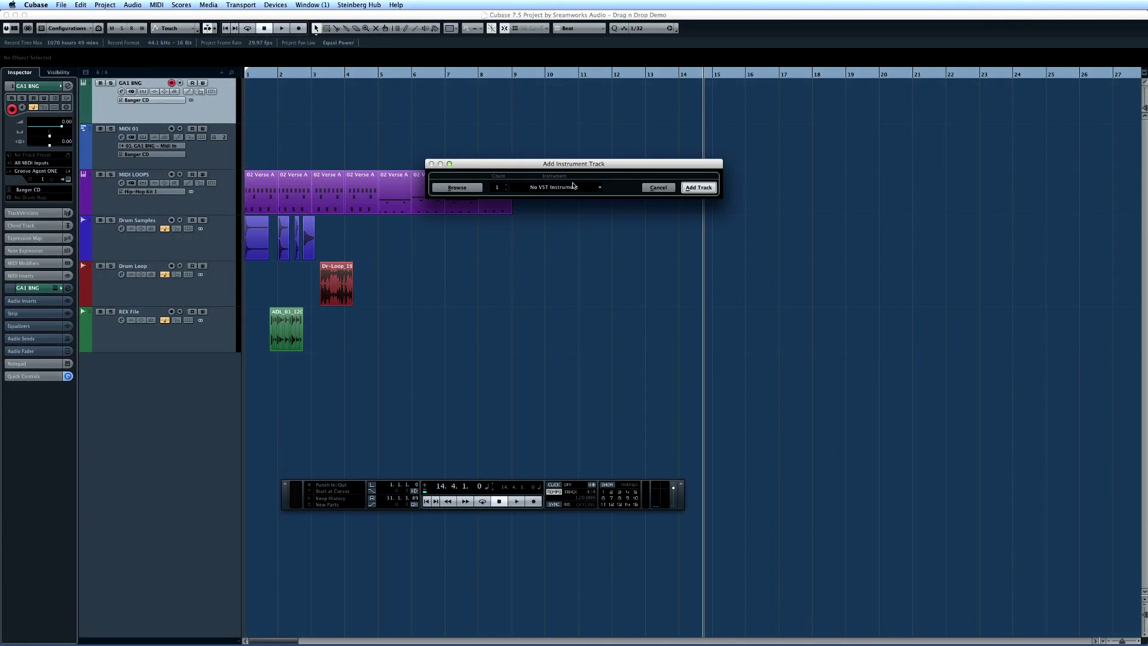
{"action": "left_click", "coordinate": [594, 189]}
{"action": "left_click", "coordinate": [587, 240]}
{"action": "left_click", "coordinate": [697, 188]}
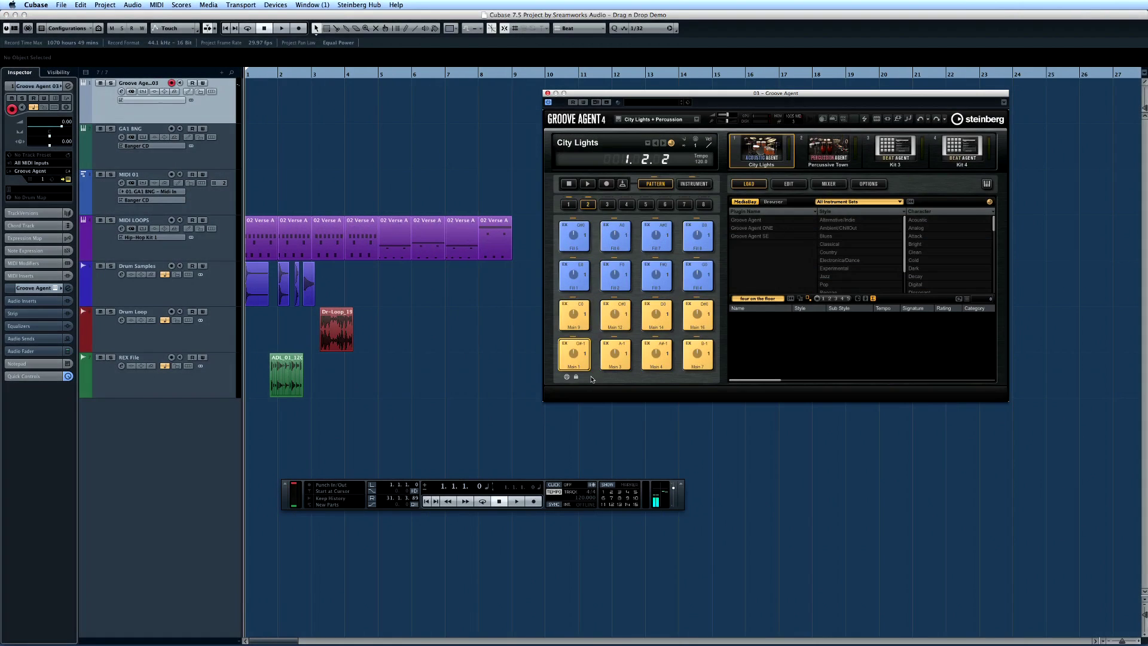
Drag the Main 1 pattern onto MIDI LOOPS and the current pattern's MIDI onto MIDI 01.
{"action": "left_click", "coordinate": [588, 368]}
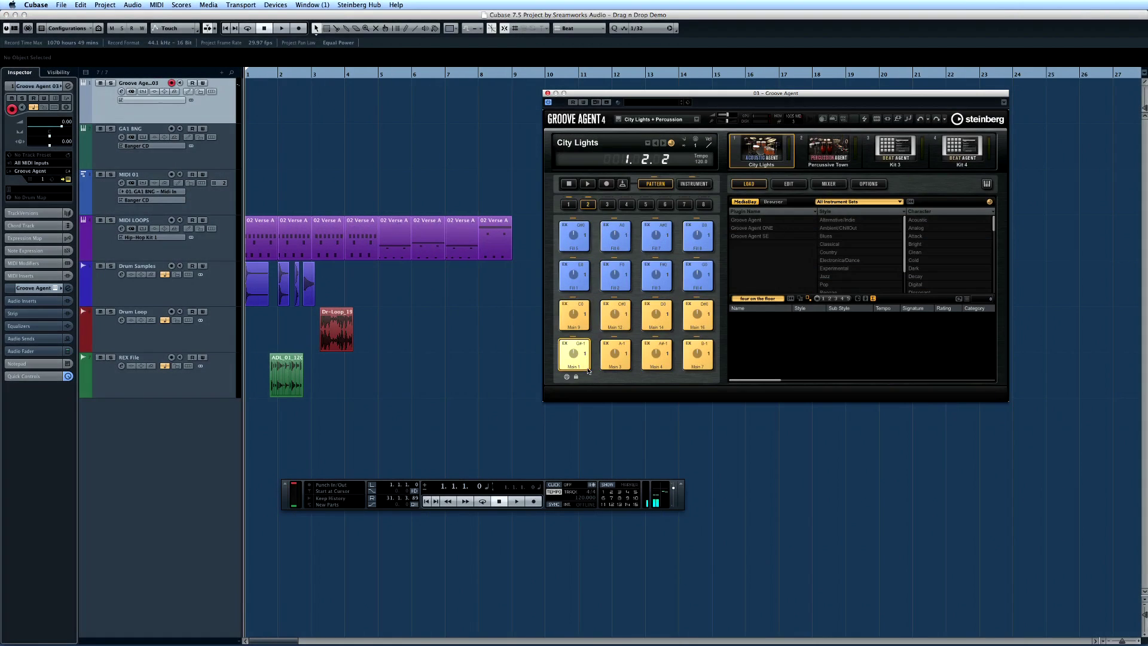
{"action": "left_click_drag", "start_coordinate": [582, 364], "coordinate": [246, 134]}
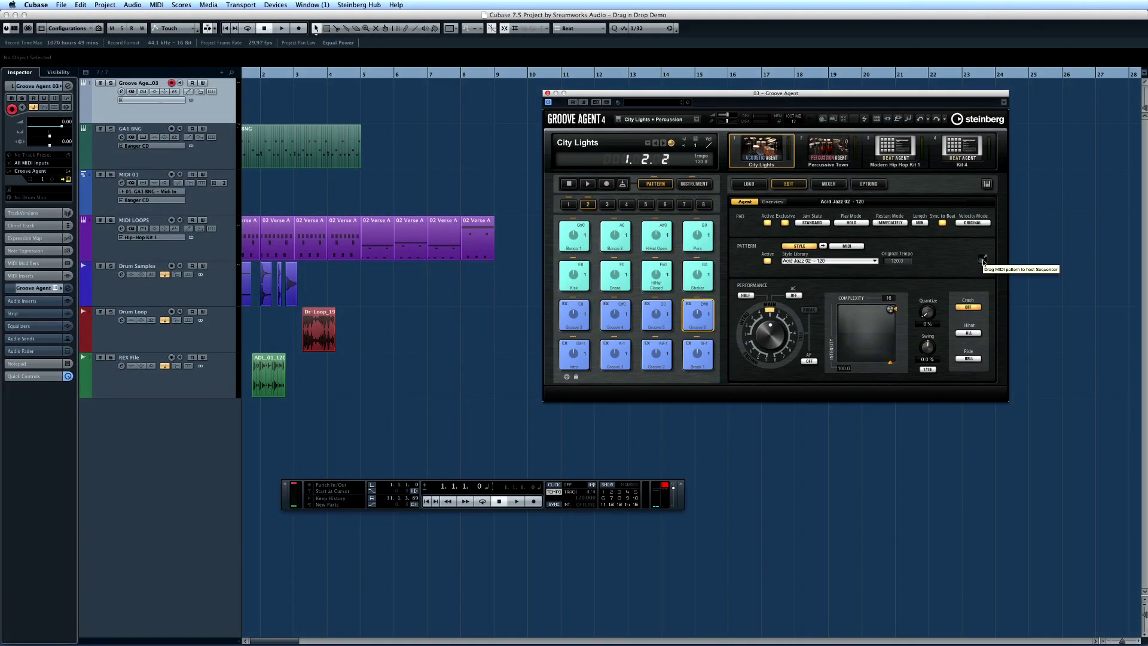
{"action": "left_click_drag", "start_coordinate": [982, 261], "coordinate": [265, 187]}
{"action": "scroll", "coordinate": [266, 187], "scroll_direction": "left", "scroll_amount": 2}
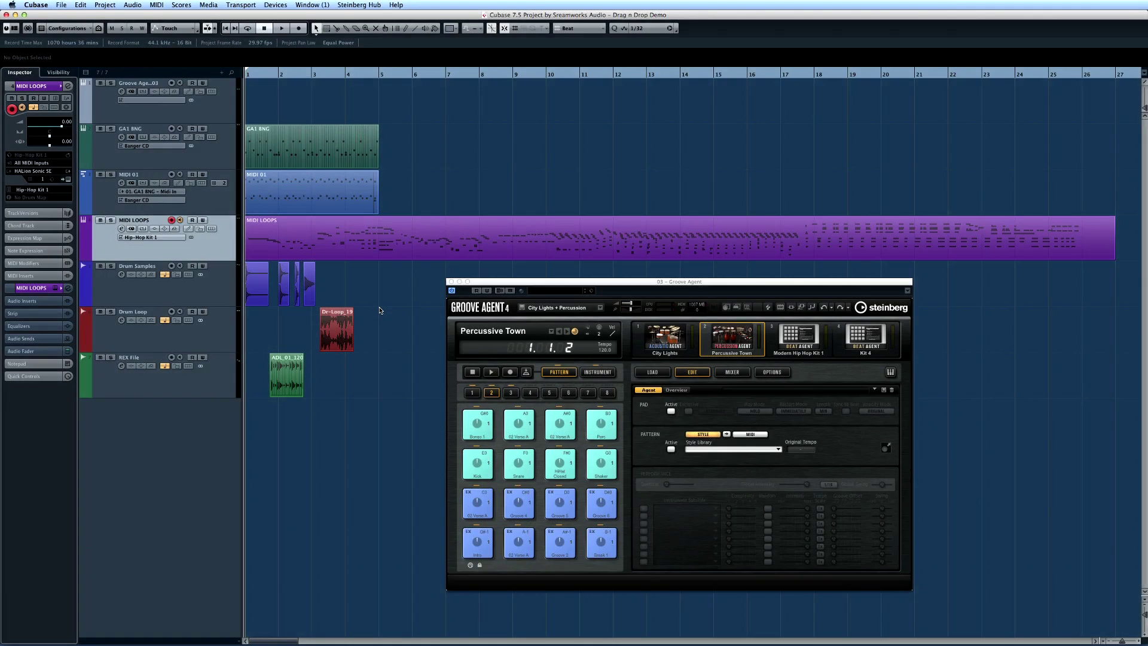
Drag the MIDI 01 part from the arrangement onto Groove Agent pattern pad 3.
{"action": "left_click", "coordinate": [302, 193]}
{"action": "left_click_drag", "start_coordinate": [302, 192], "coordinate": [566, 420]}
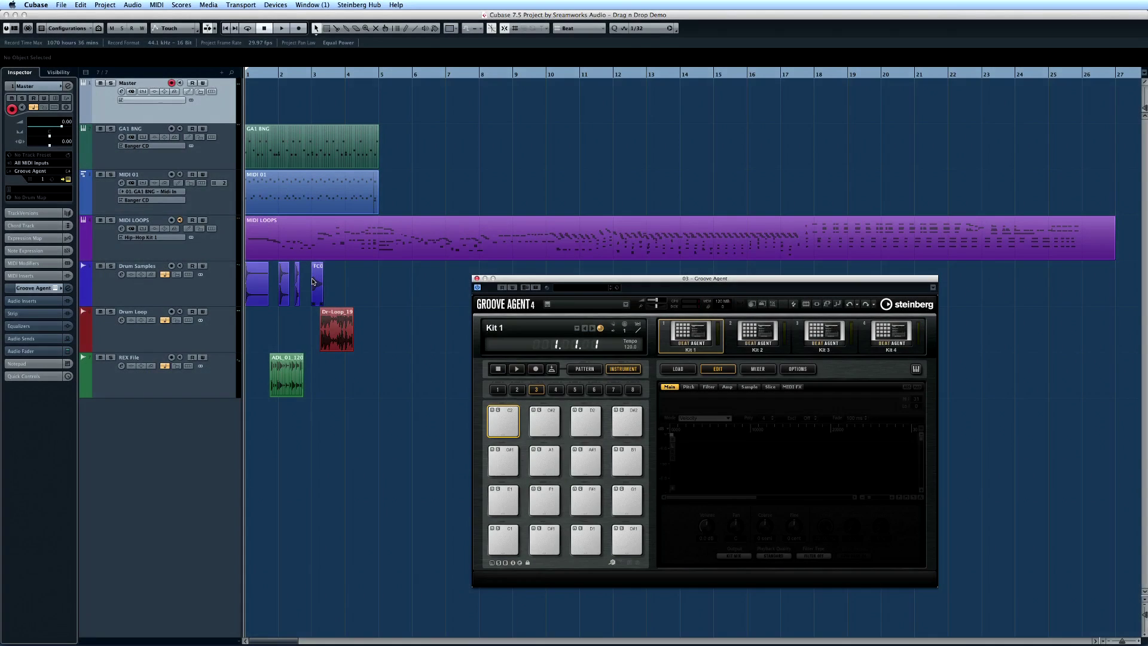
Load all Drum Samples events onto pad C2 as layers and open the pad's layer Mode menu.
{"action": "left_click_drag", "start_coordinate": [314, 282], "coordinate": [497, 412]}
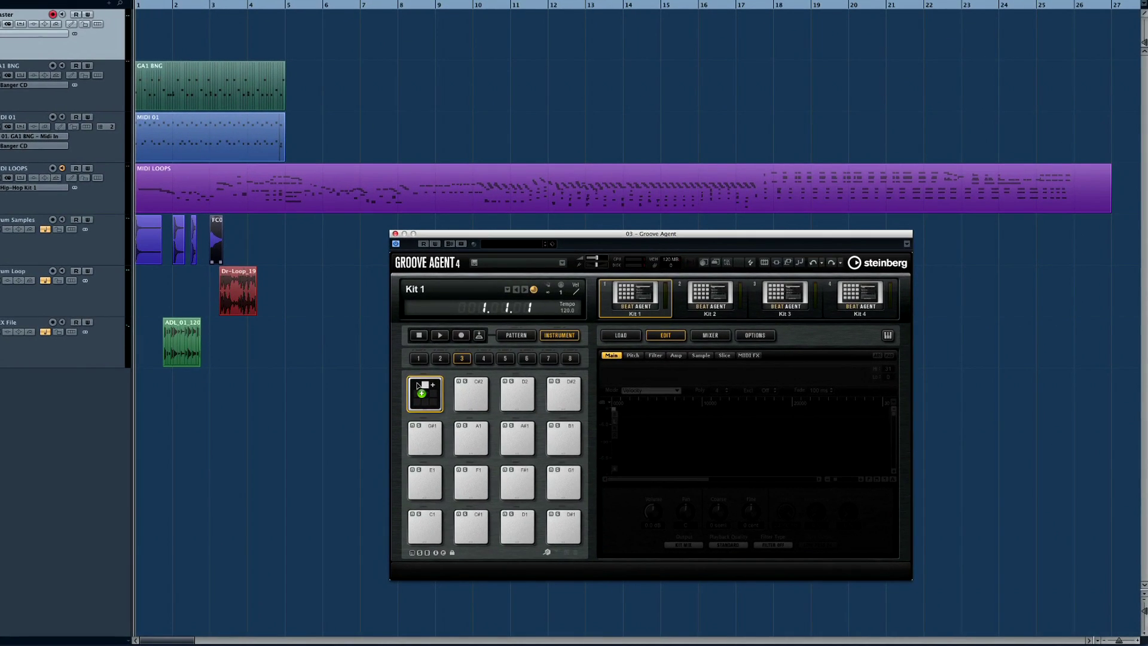
{"action": "mouse_move", "coordinate": [417, 385]}
{"action": "left_mouse_down"}
{"action": "mouse_move", "coordinate": [420, 401]}
{"action": "mouse_move", "coordinate": [414, 386]}
{"action": "left_mouse_up"}
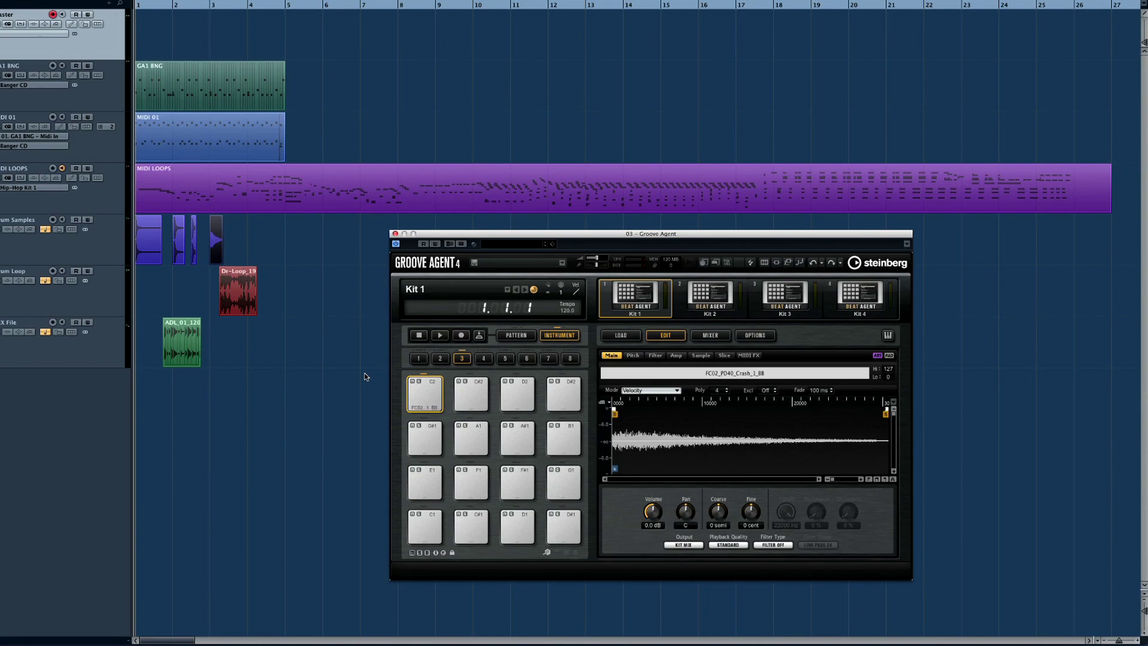
{"action": "left_click_drag", "start_coordinate": [302, 236], "coordinate": [417, 385]}
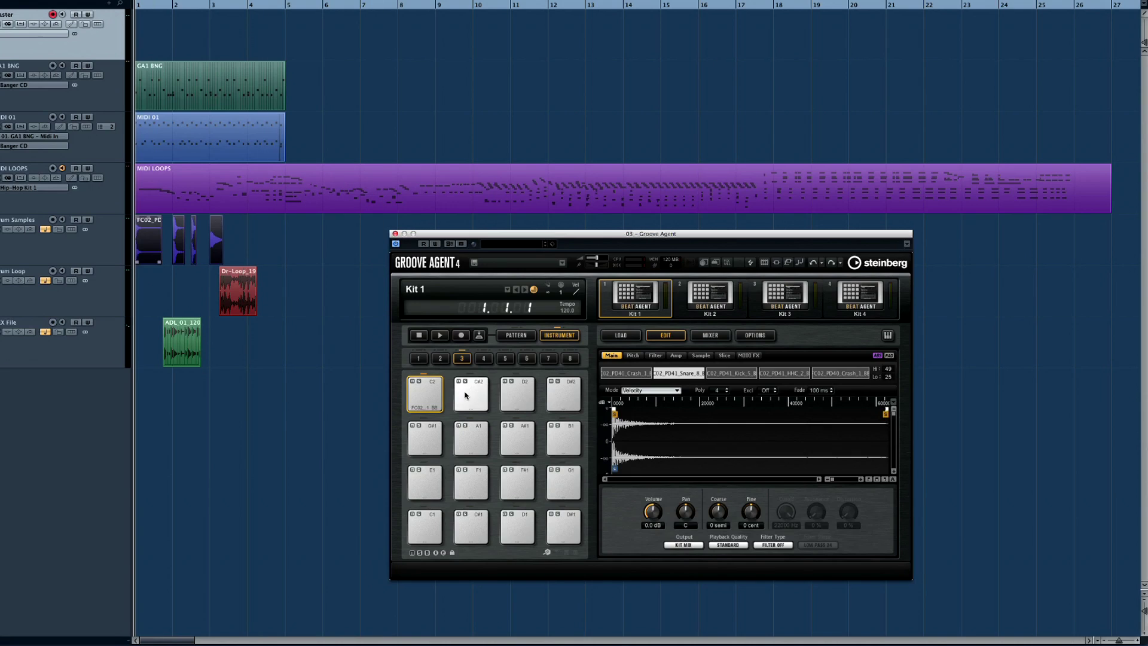
{"action": "left_click", "coordinate": [676, 389]}
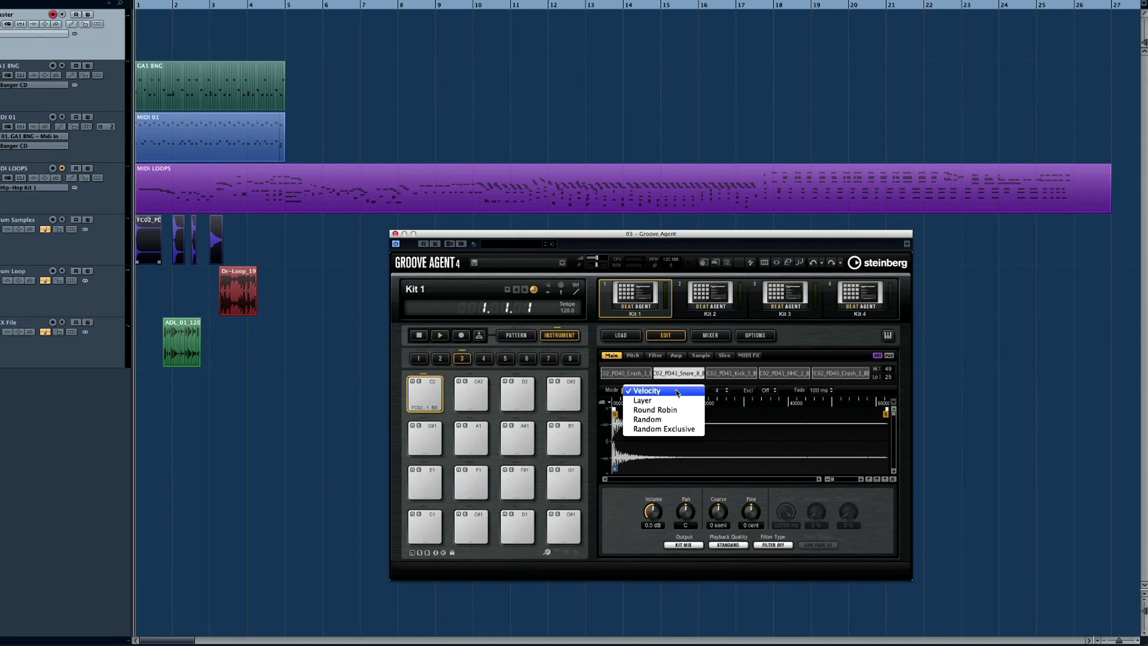
Keep Velocity mode and distribute the drum samples across pads starting at C2.
{"action": "left_click", "coordinate": [697, 448]}
{"action": "left_click_drag", "start_coordinate": [217, 251], "coordinate": [226, 251]}
{"action": "left_click_drag", "start_coordinate": [328, 319], "coordinate": [420, 398]}
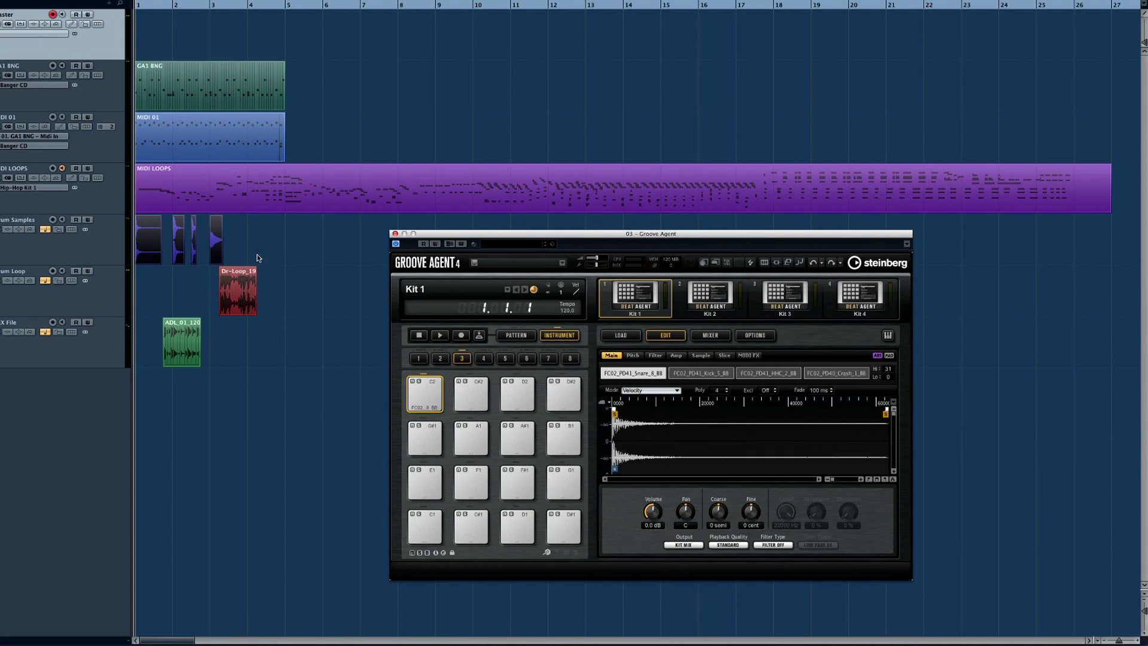
{"action": "left_click_drag", "start_coordinate": [218, 240], "coordinate": [414, 403]}
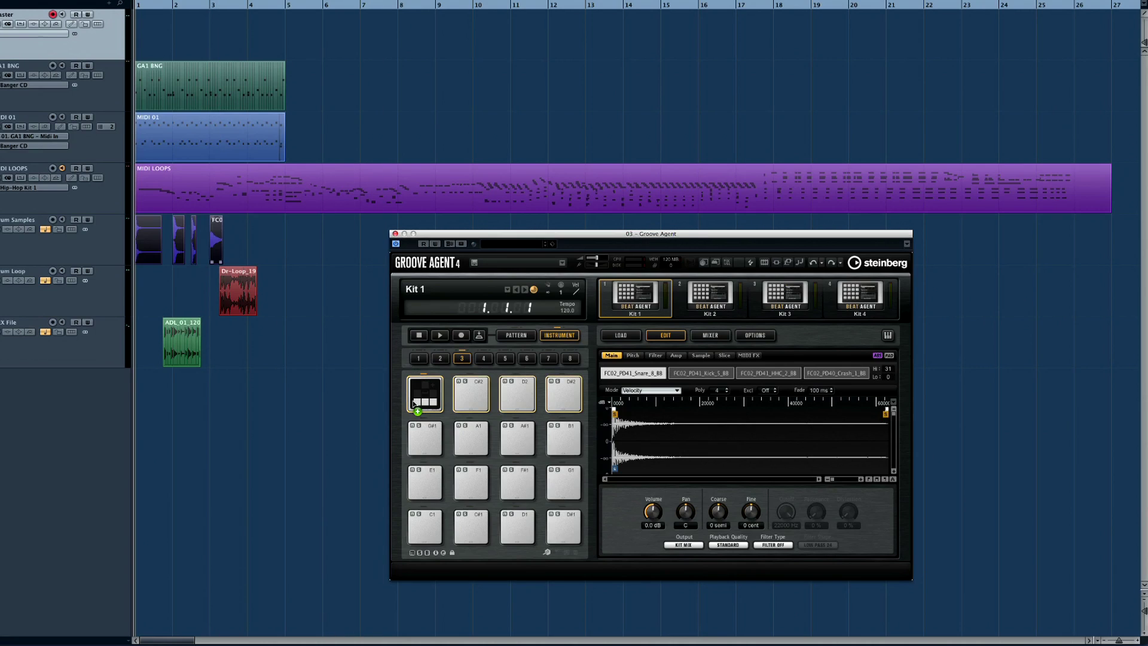
{"action": "left_click_drag", "start_coordinate": [413, 404], "coordinate": [412, 404]}
Check pads C#2, D2 and D#2, then load the ADL_01_120 REX slices onto pads from G#1.
{"action": "left_click", "coordinate": [471, 395]}
{"action": "left_click", "coordinate": [513, 393]}
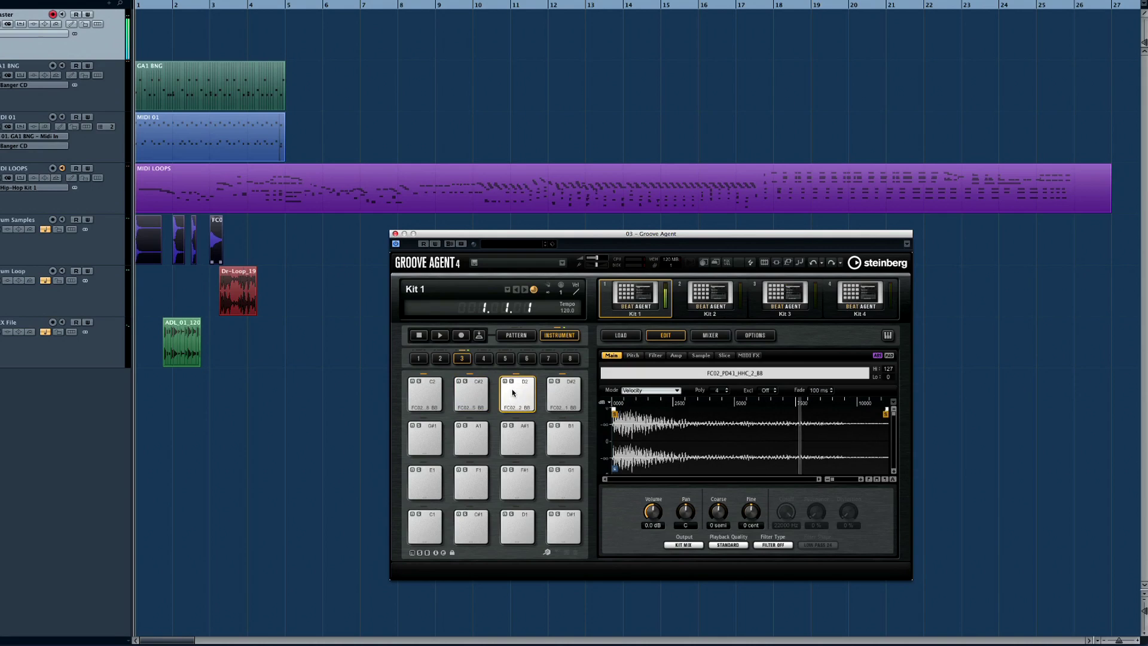
{"action": "left_click", "coordinate": [551, 394]}
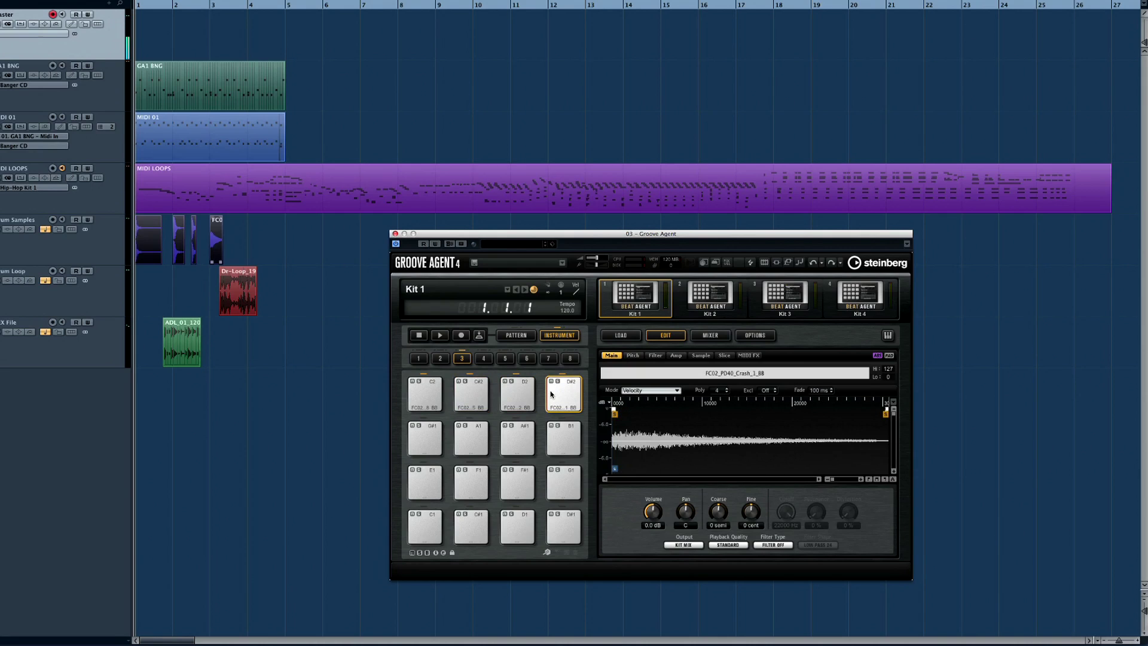
{"action": "left_click", "coordinate": [180, 354]}
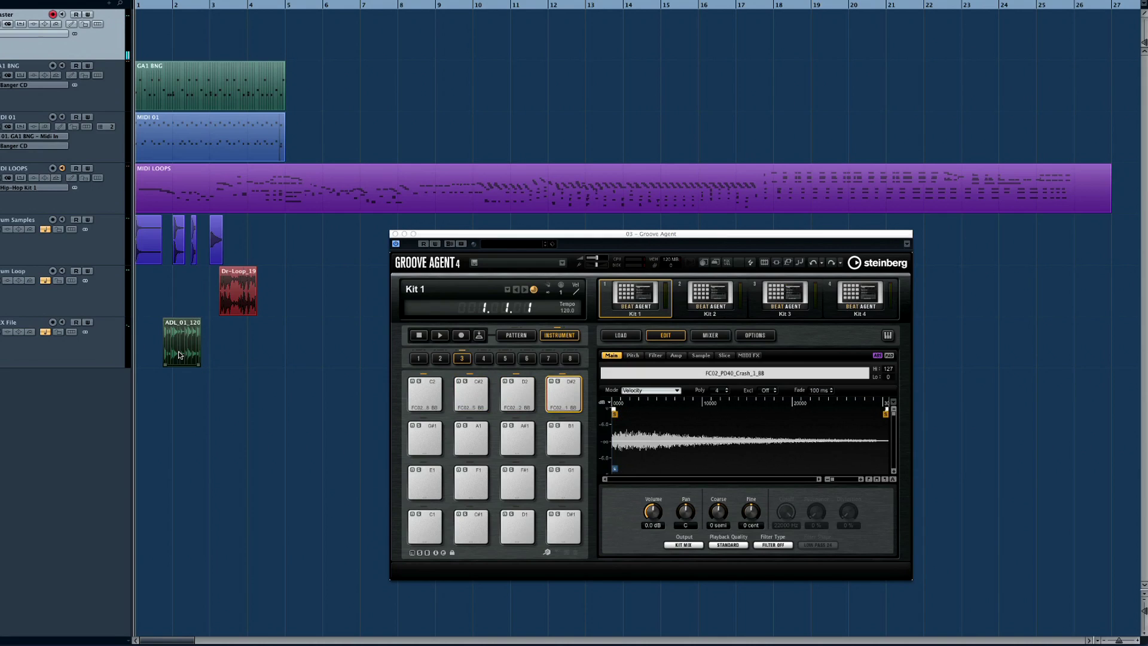
{"action": "left_click_drag", "start_coordinate": [177, 352], "coordinate": [417, 448]}
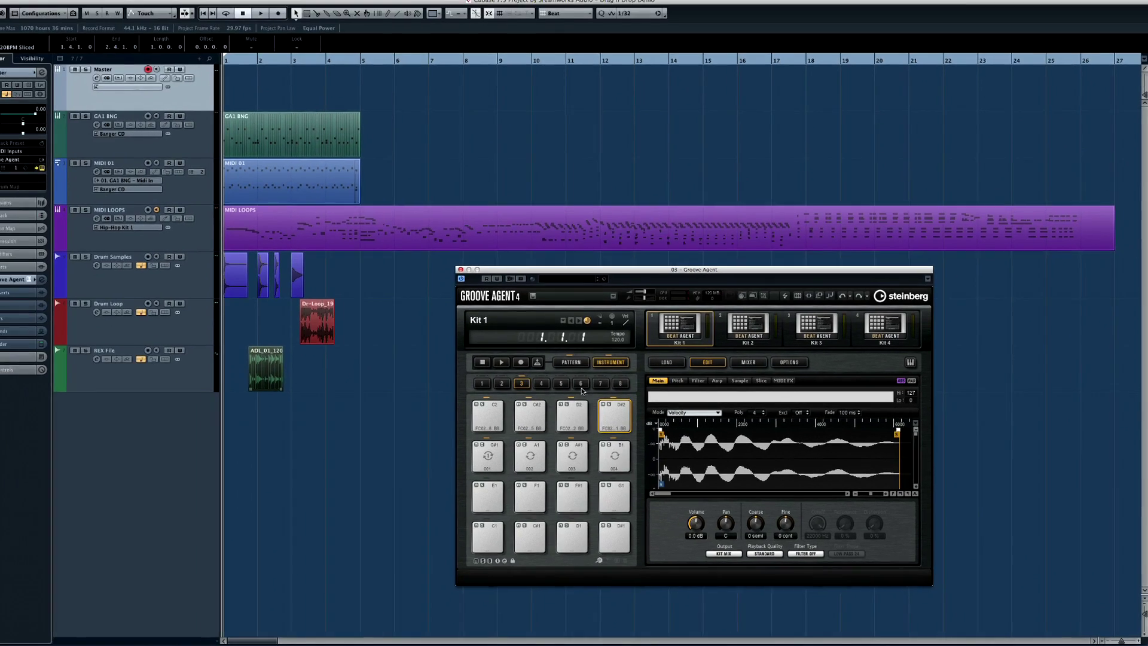
Show Groove Agent's pattern pads to reveal the ADL_01_120BPM pattern.
{"action": "left_click", "coordinate": [516, 335]}
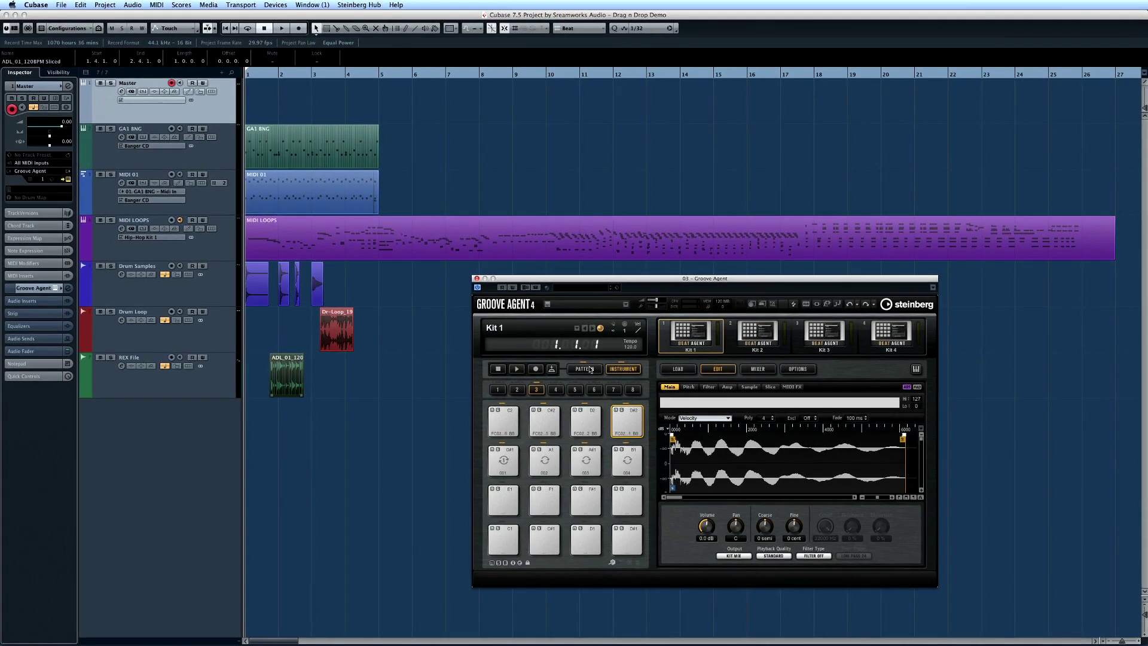